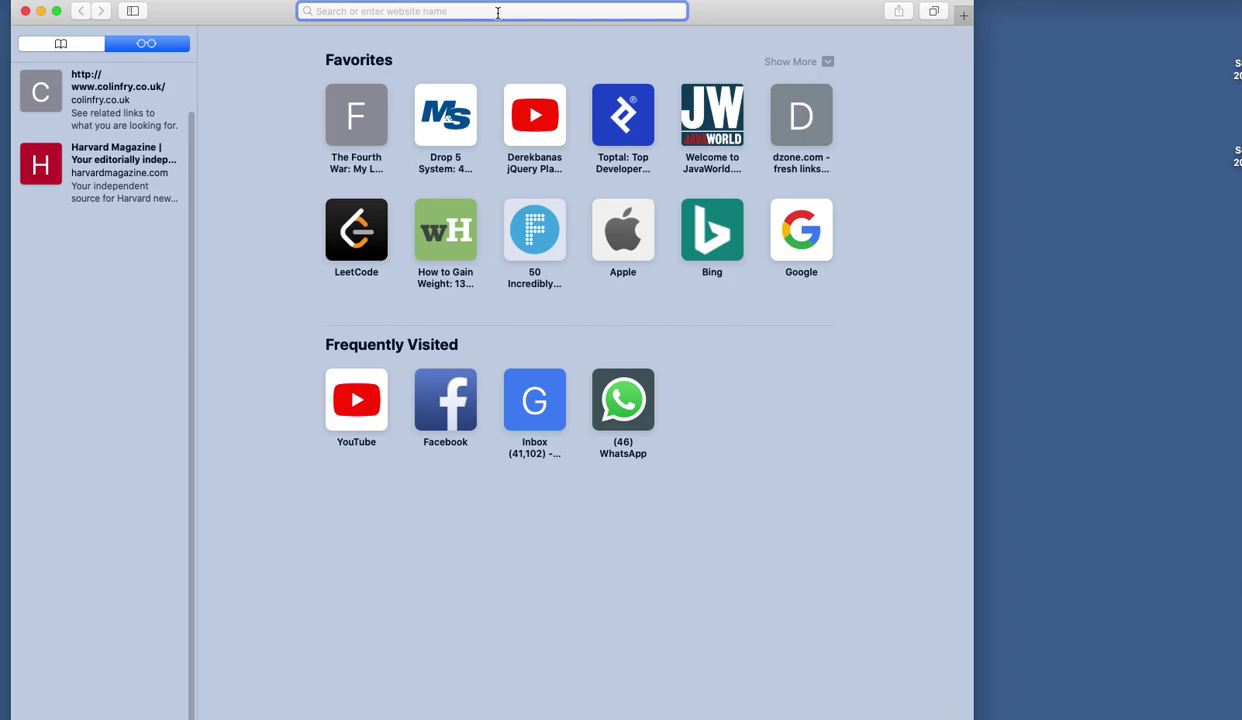
- Open twitter.com in Safari and browse the trending topics on its Explore page
text(twitter.com — Twitter)
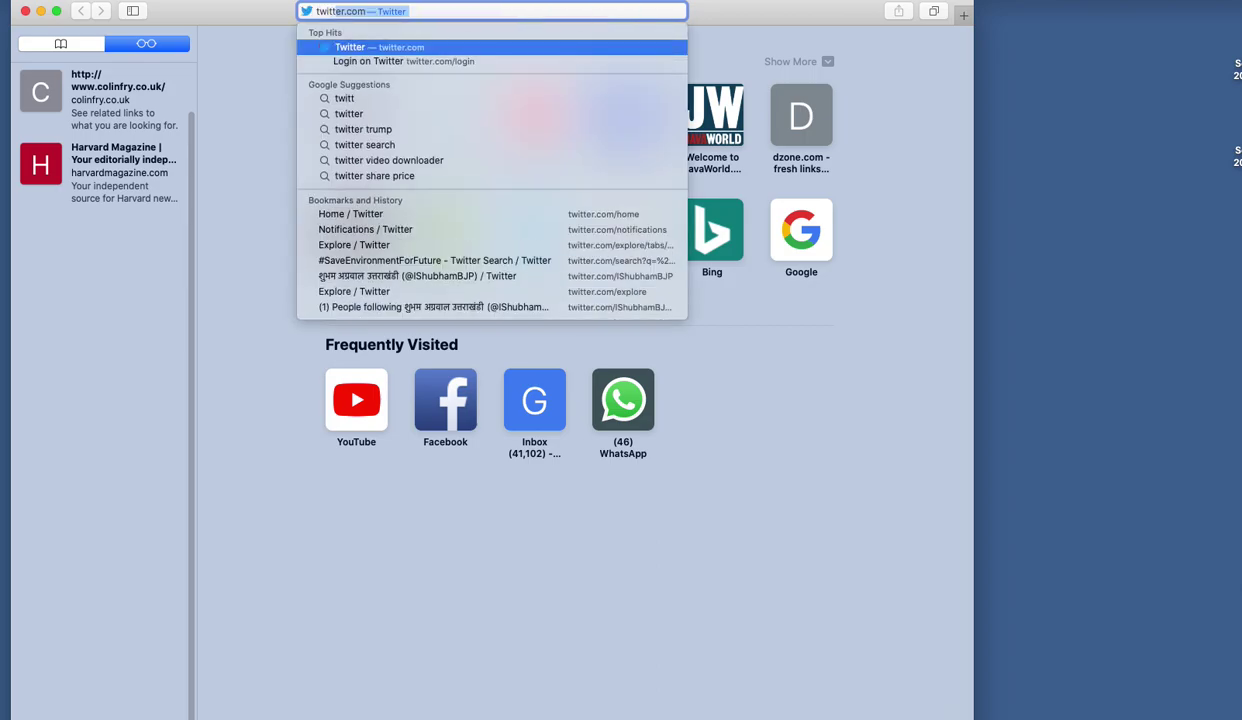
key(Return)
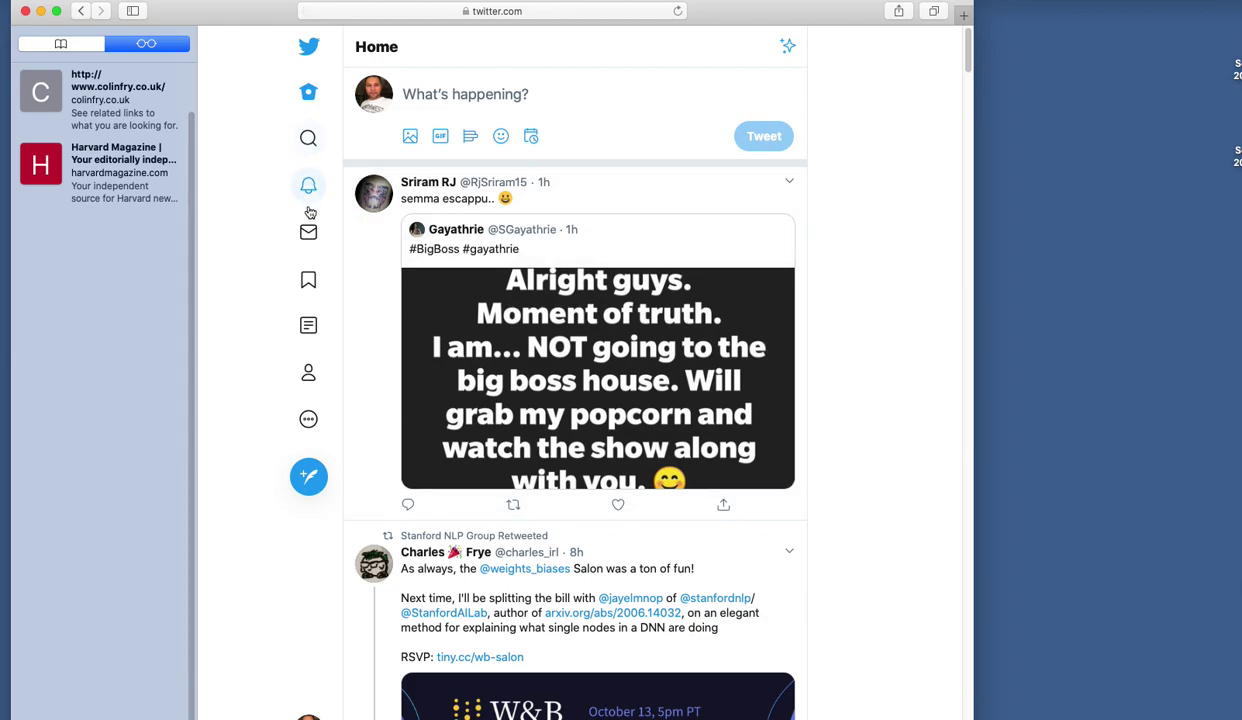
click(308, 137)
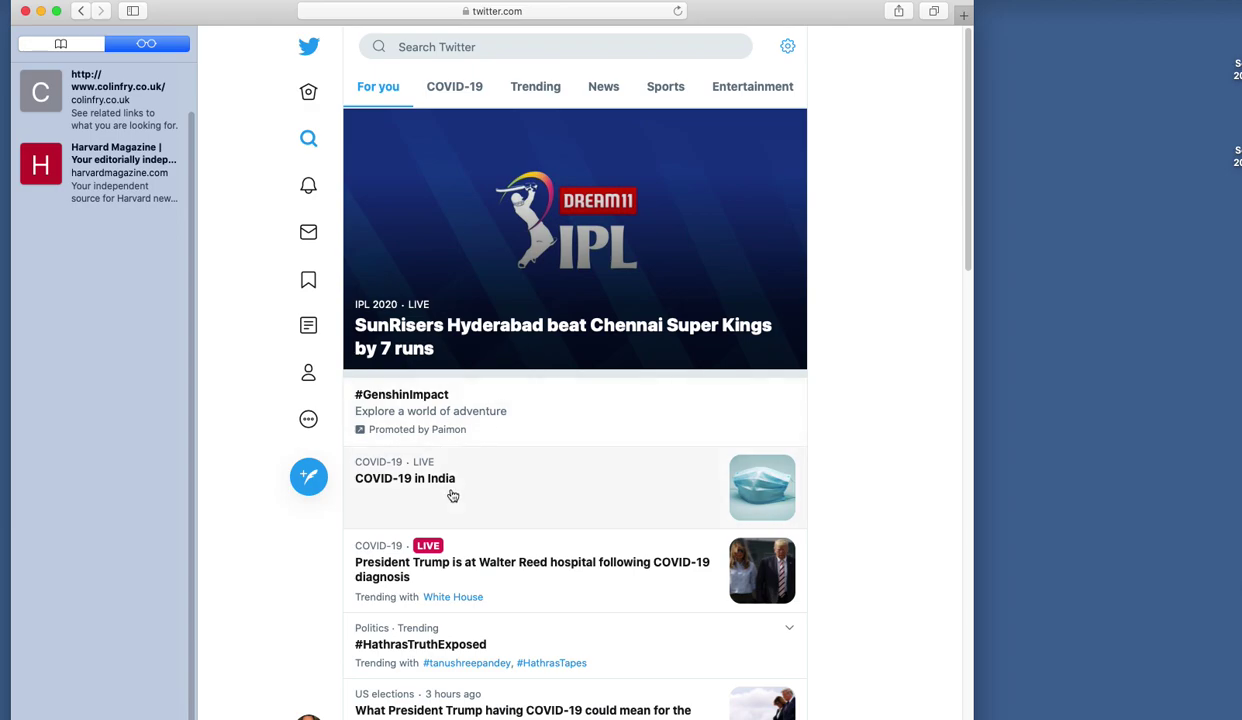
scroll(458, 428, down, 1)
scroll(458, 428, down, 4)
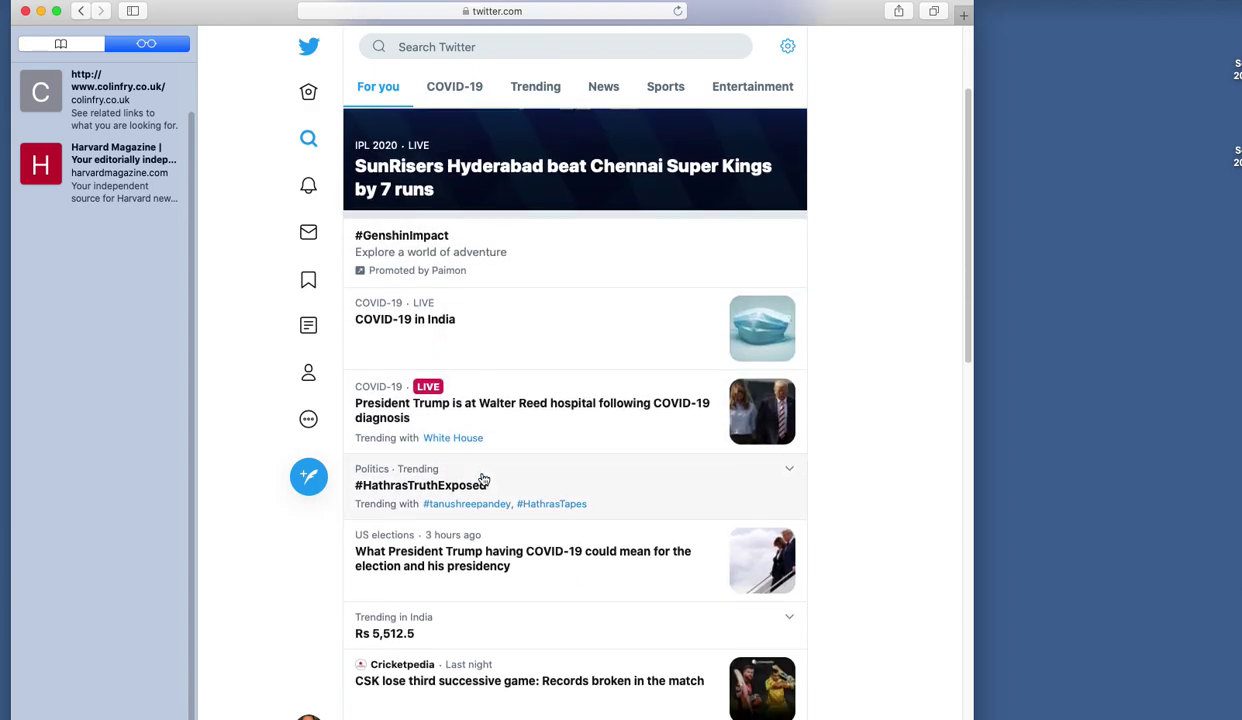
scroll(484, 478, up, 3)
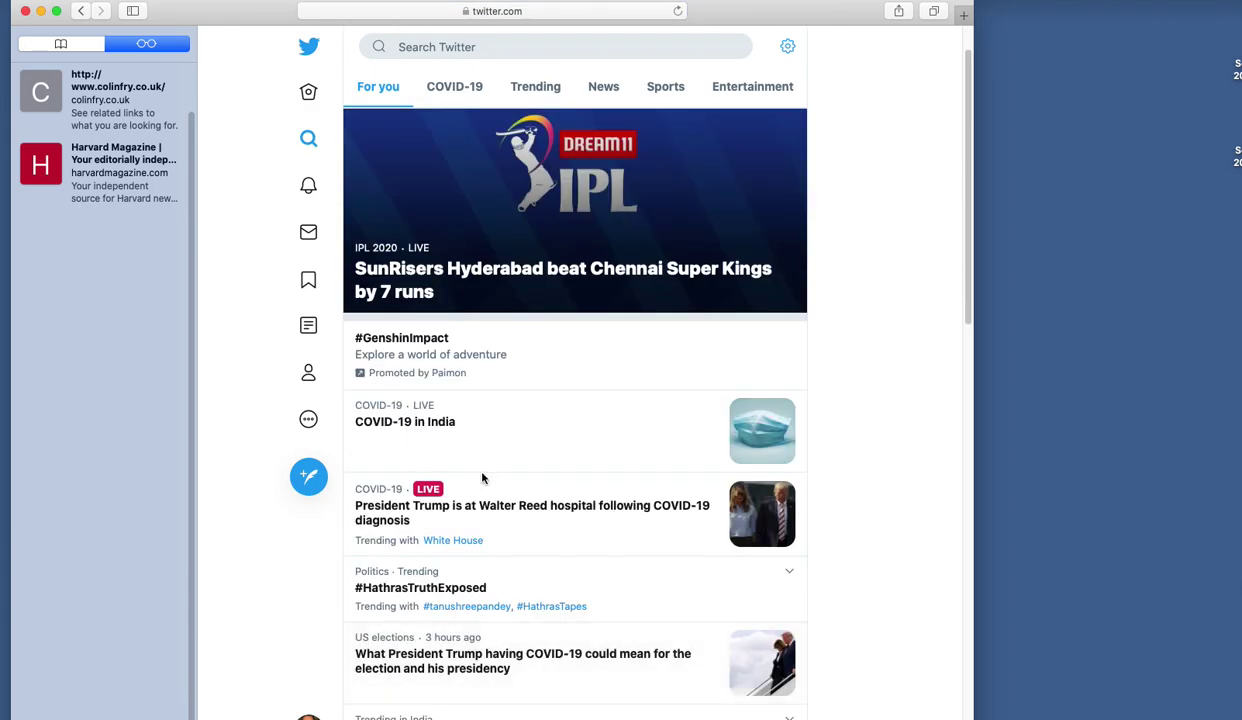
scroll(424, 461, down, 4)
scroll(410, 471, down, 2)
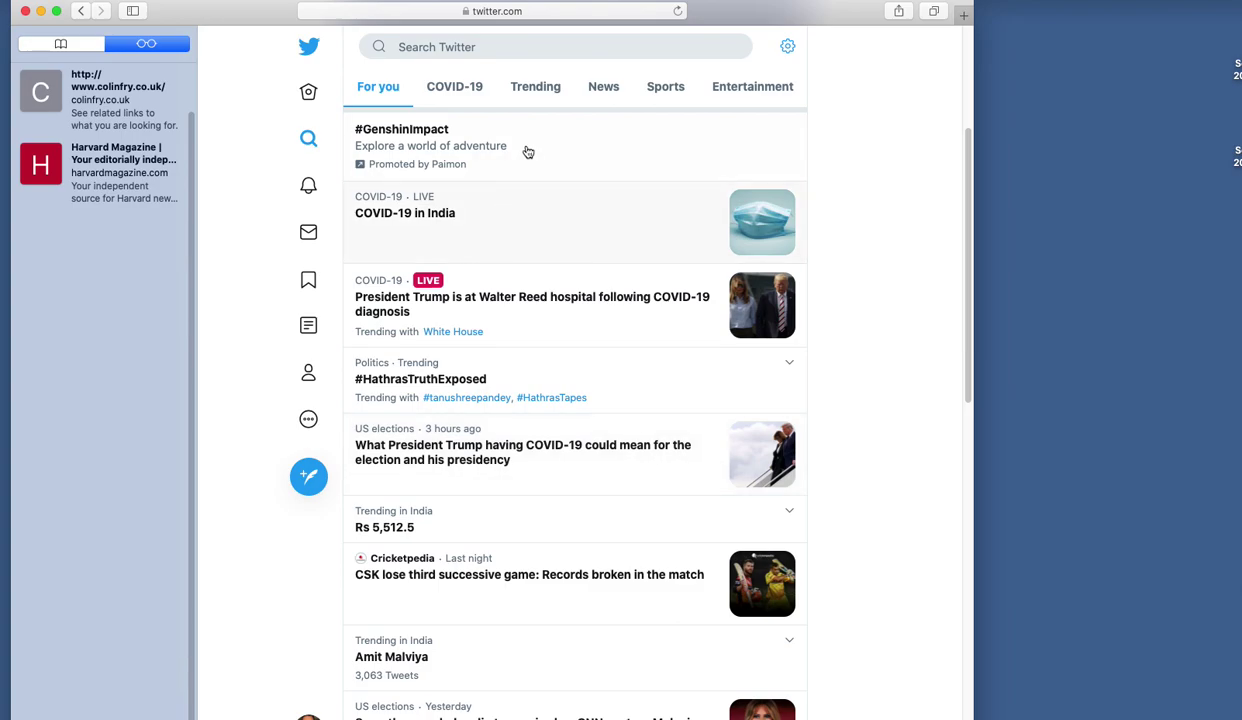
- Switch to the Trending list and open the #SaveEnvironmentForFuture hashtag's results
click(537, 88)
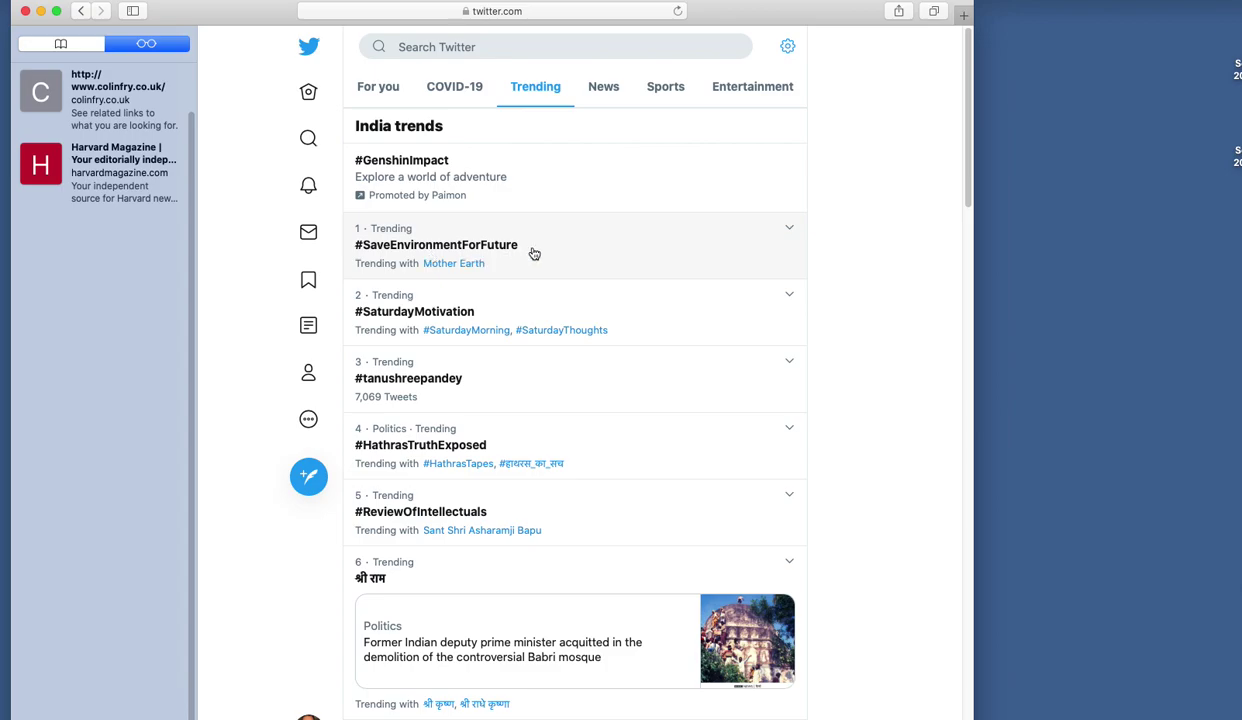
click(474, 248)
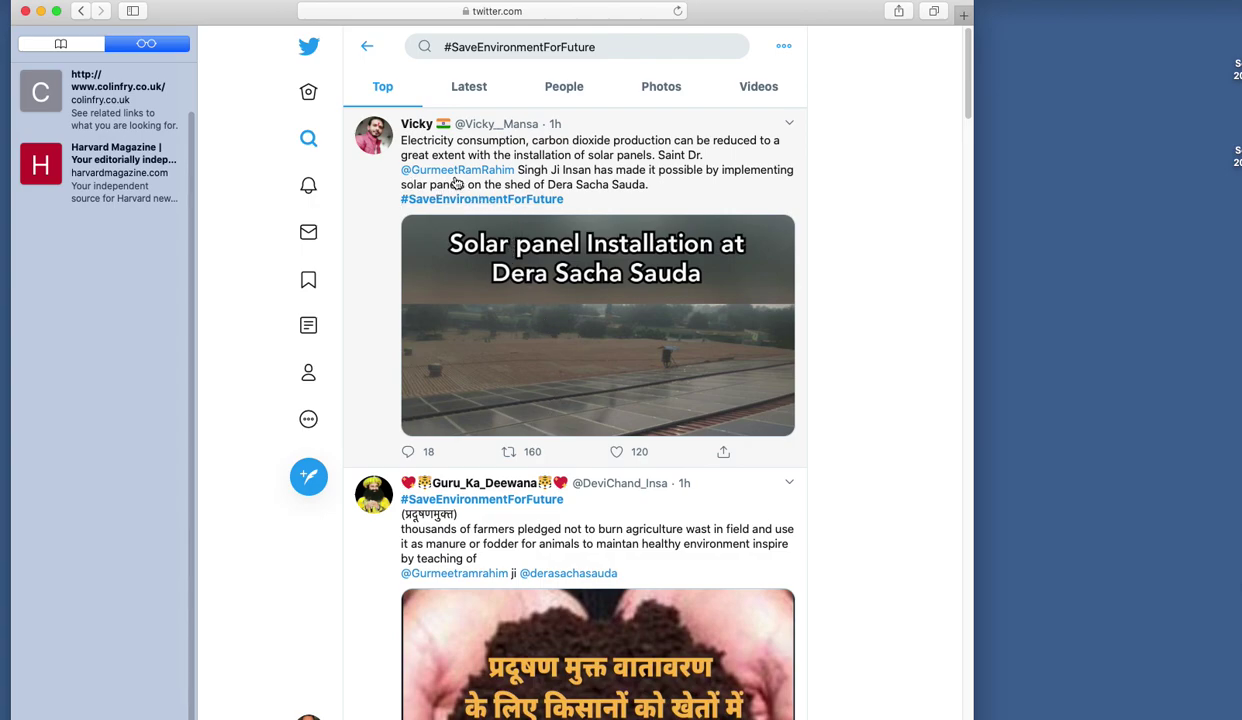
mouse_move(498, 180)
scroll(599, 504, down, 2)
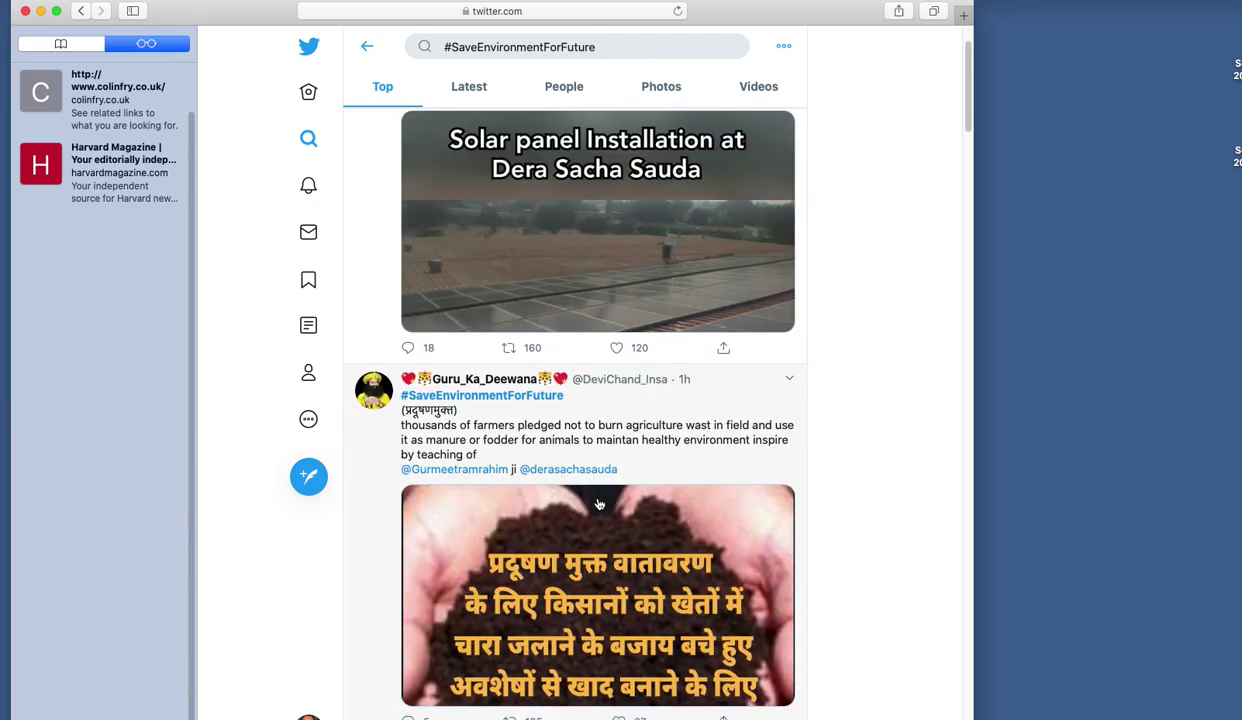
scroll(520, 470, down, 1)
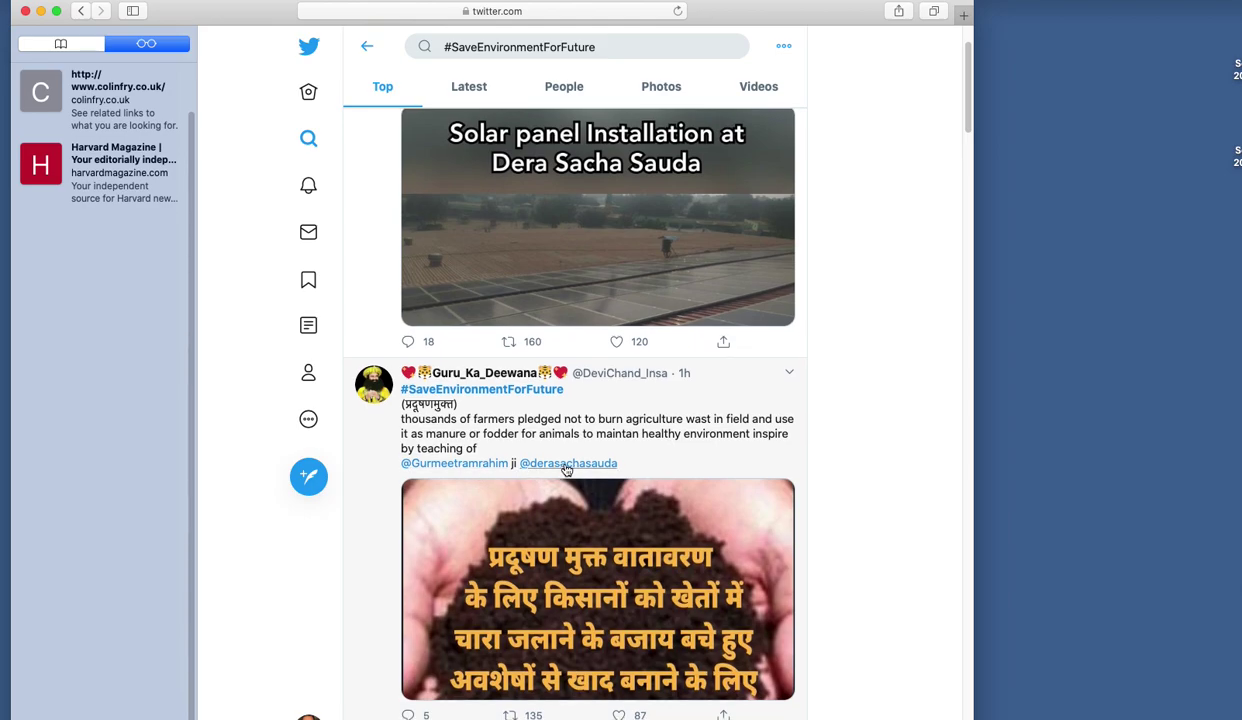
scroll(625, 472, down, 10)
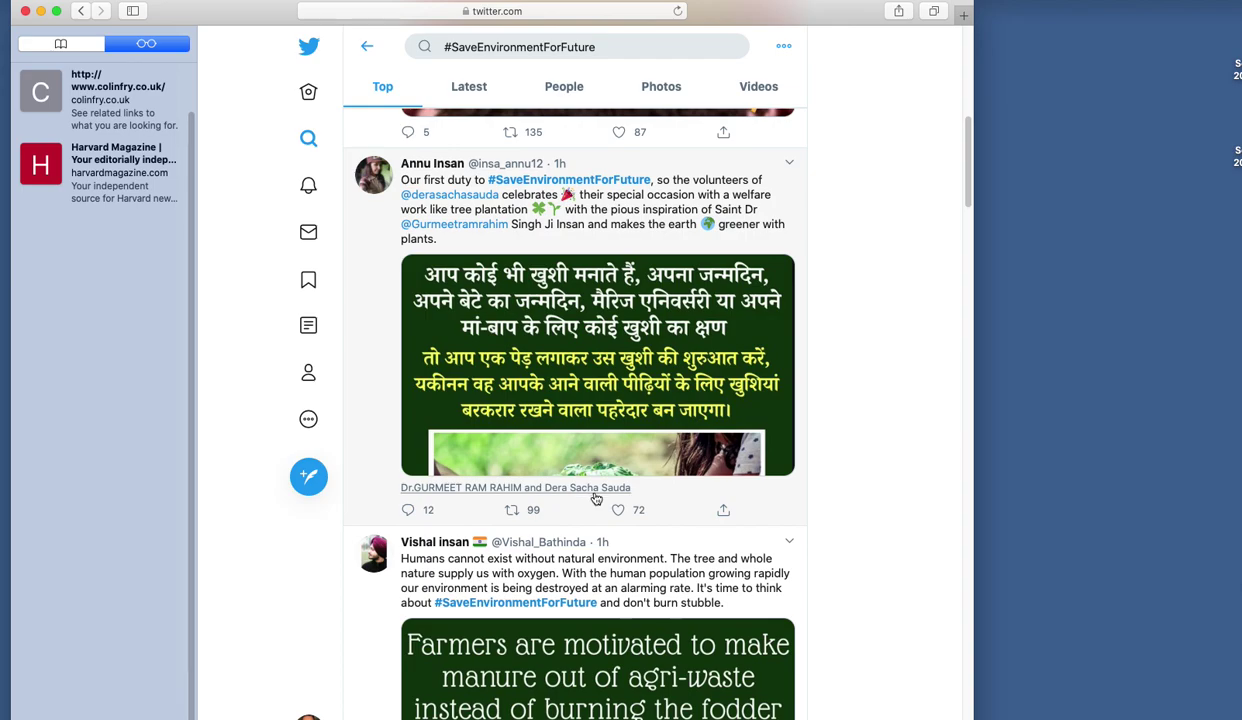
scroll(653, 578, down, 15)
scroll(653, 578, down, 8)
scroll(653, 578, down, 5)
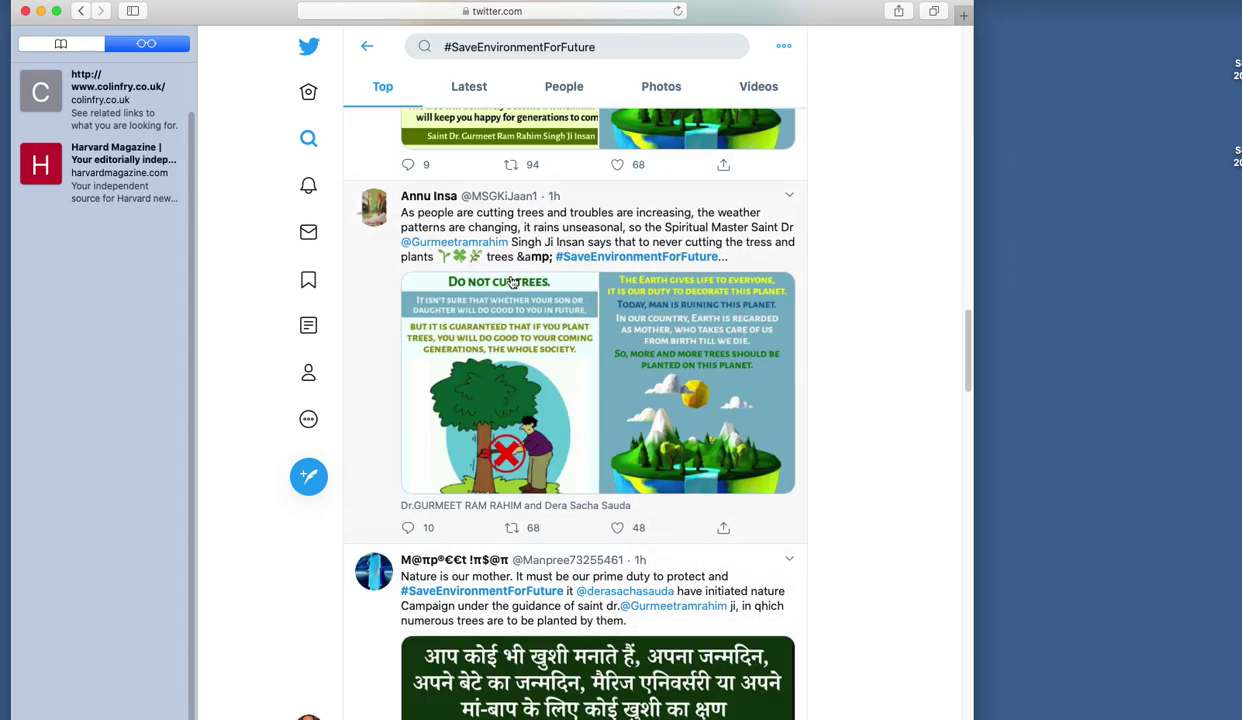
scroll(500, 525, down, 1)
scroll(507, 545, down, 10)
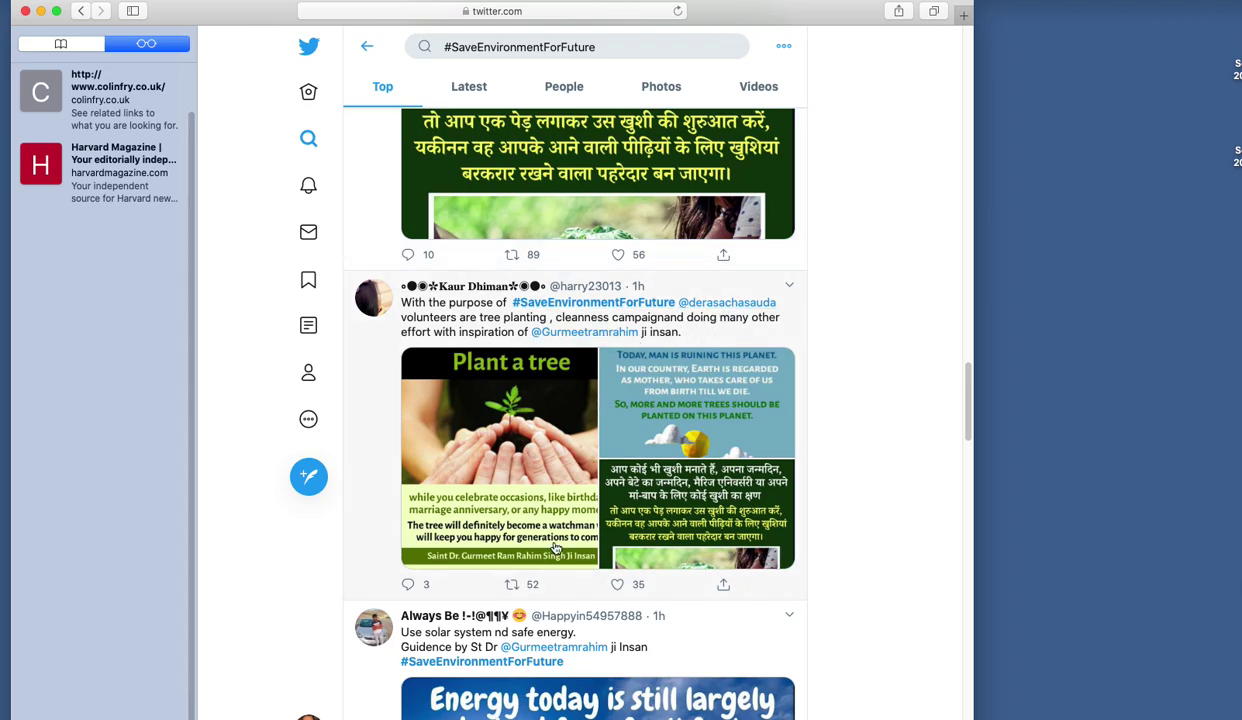
mouse_move(562, 333)
scroll(590, 541, down, 1)
scroll(590, 541, down, 8)
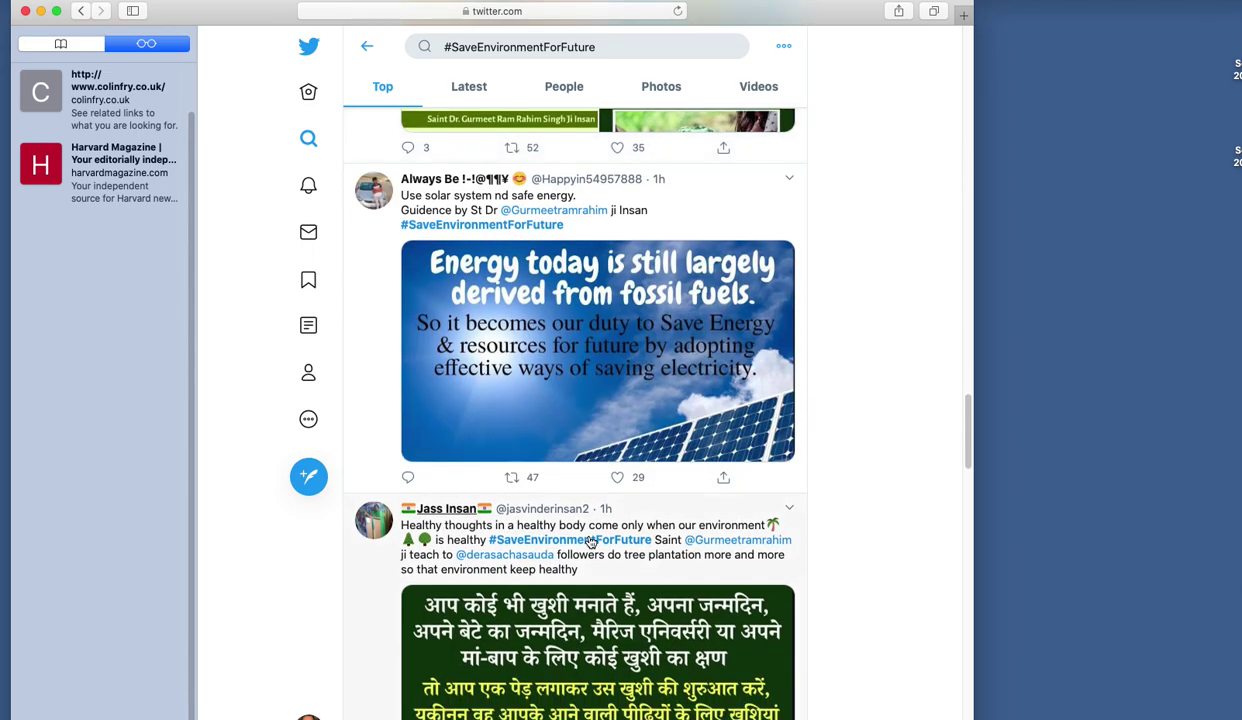
scroll(597, 584, down, 12)
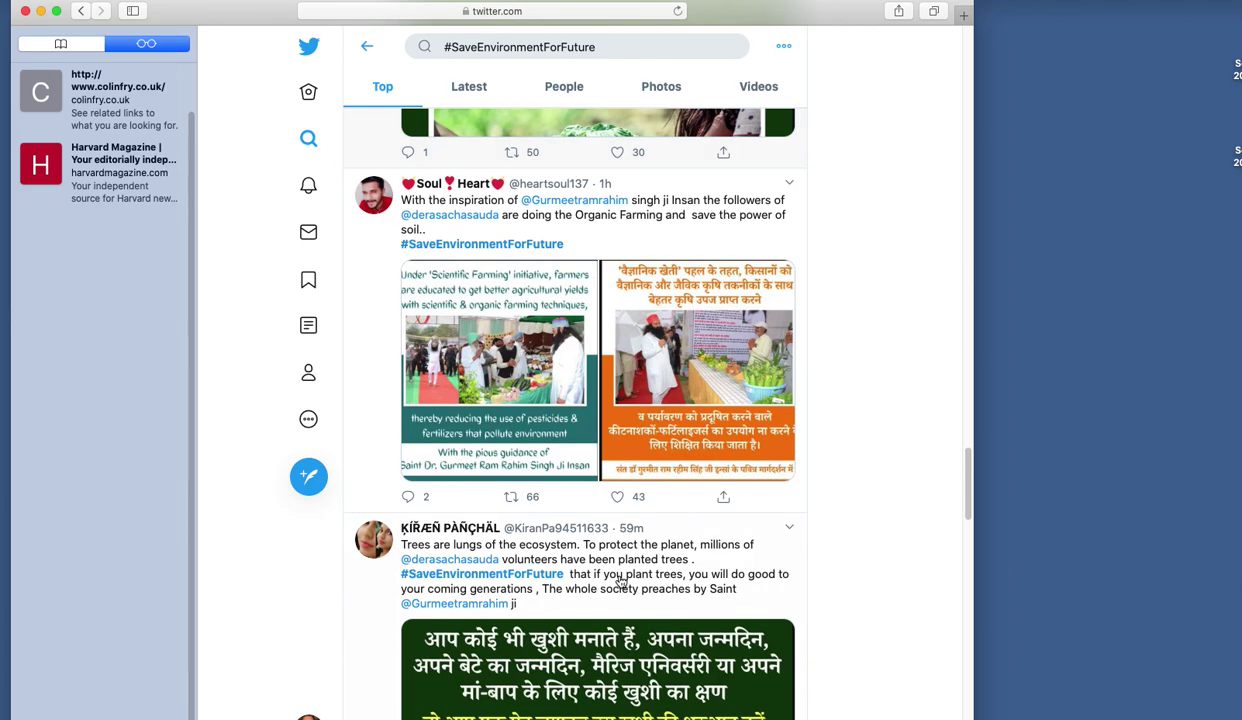
scroll(620, 581, down, 8)
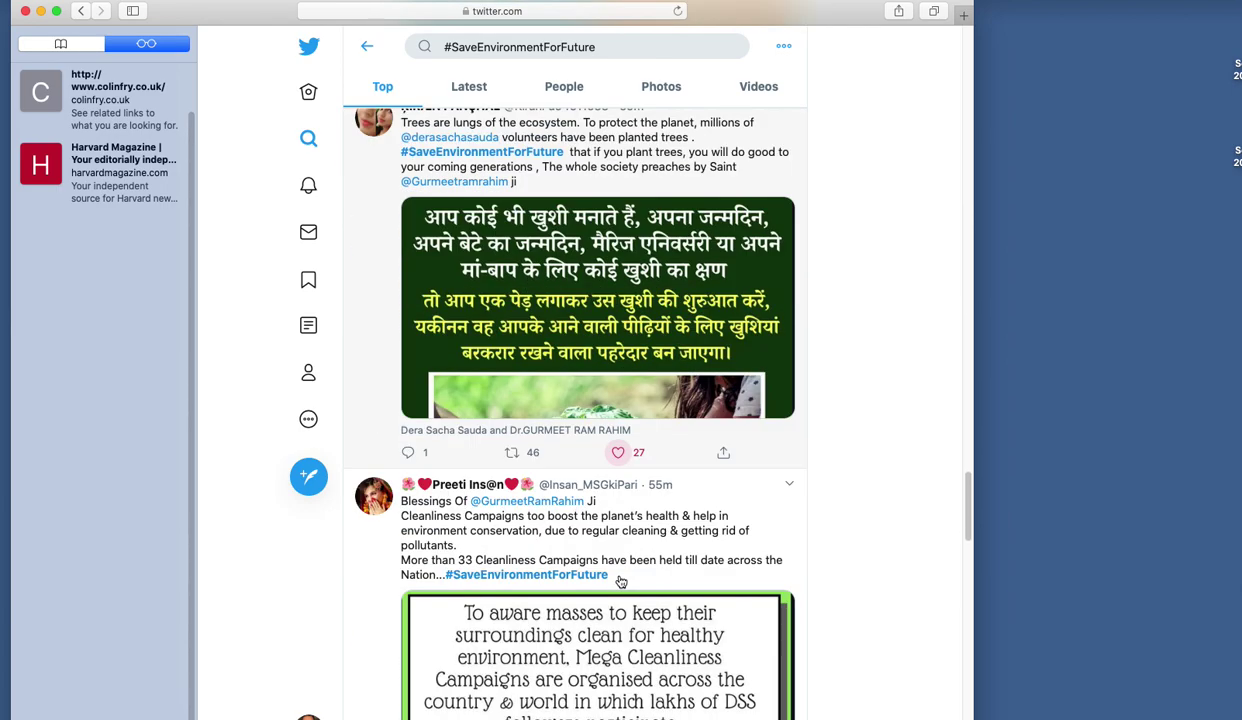
scroll(620, 581, down, 10)
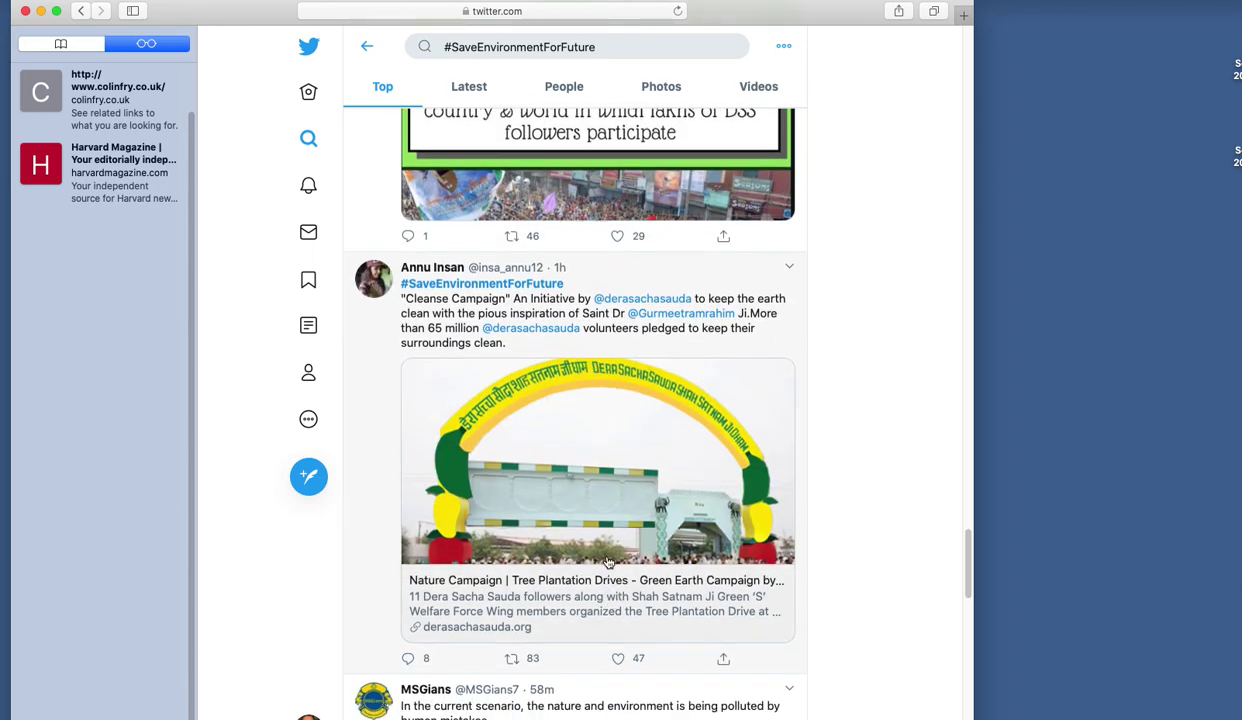
scroll(600, 560, down, 2)
scroll(608, 560, down, 15)
scroll(628, 436, down, 20)
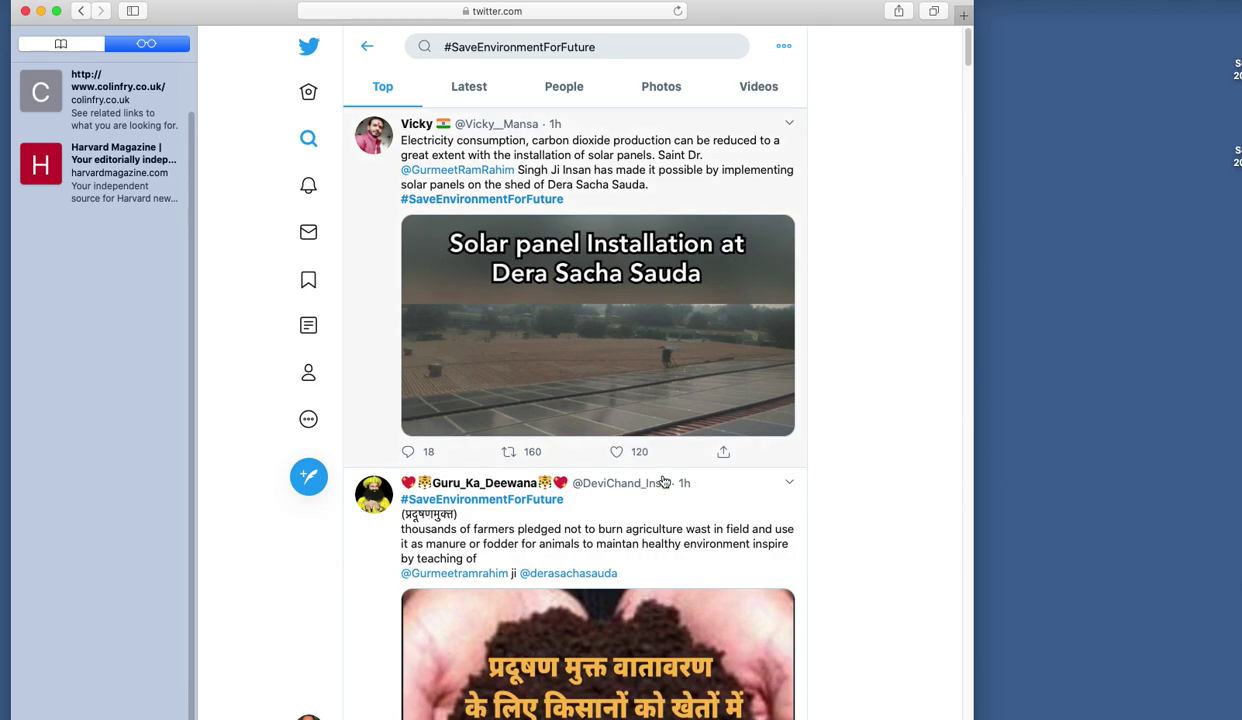
scroll(660, 445, down, 10)
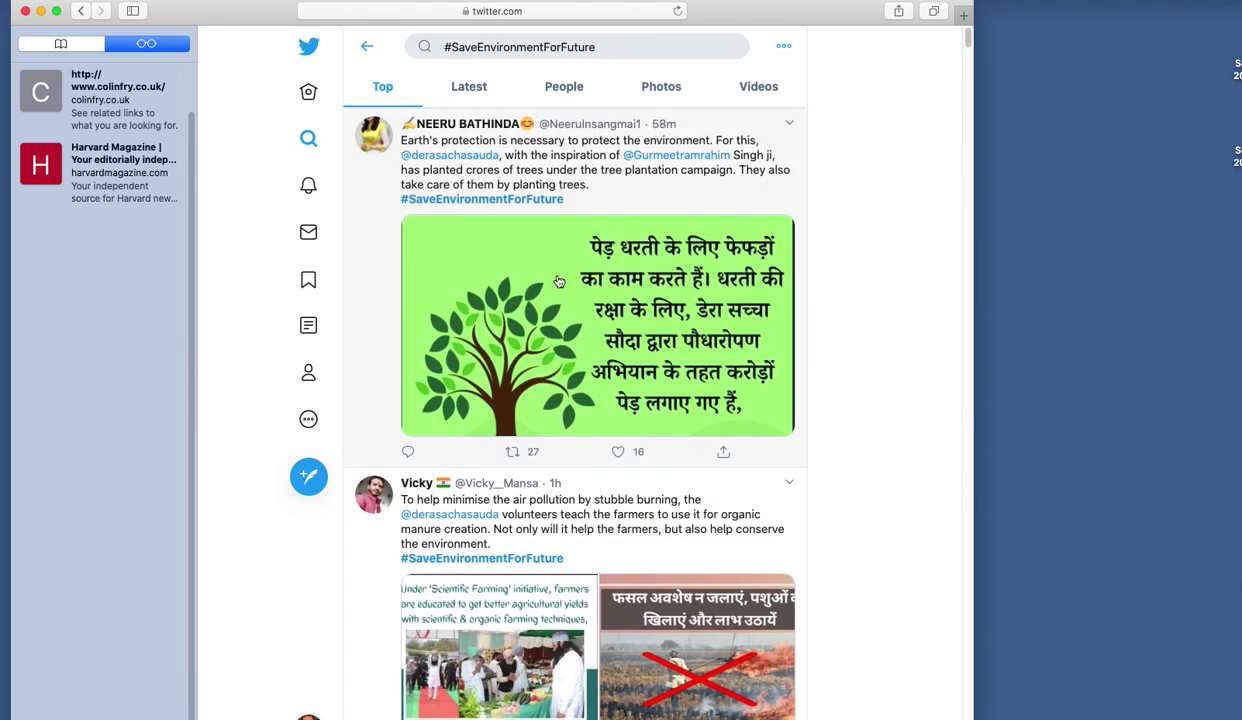
scroll(560, 476, down, 1)
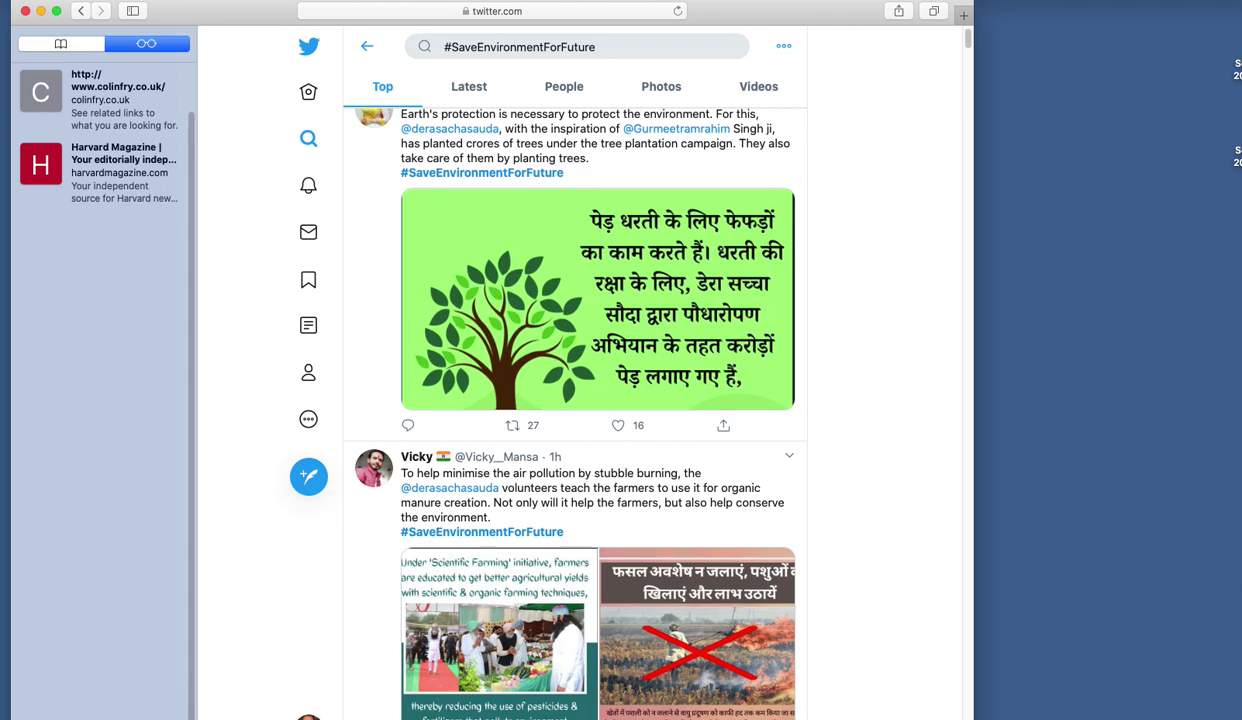
- In Terminal, run conda activate capstone, then start anaconda-navigator
click(180, 590)
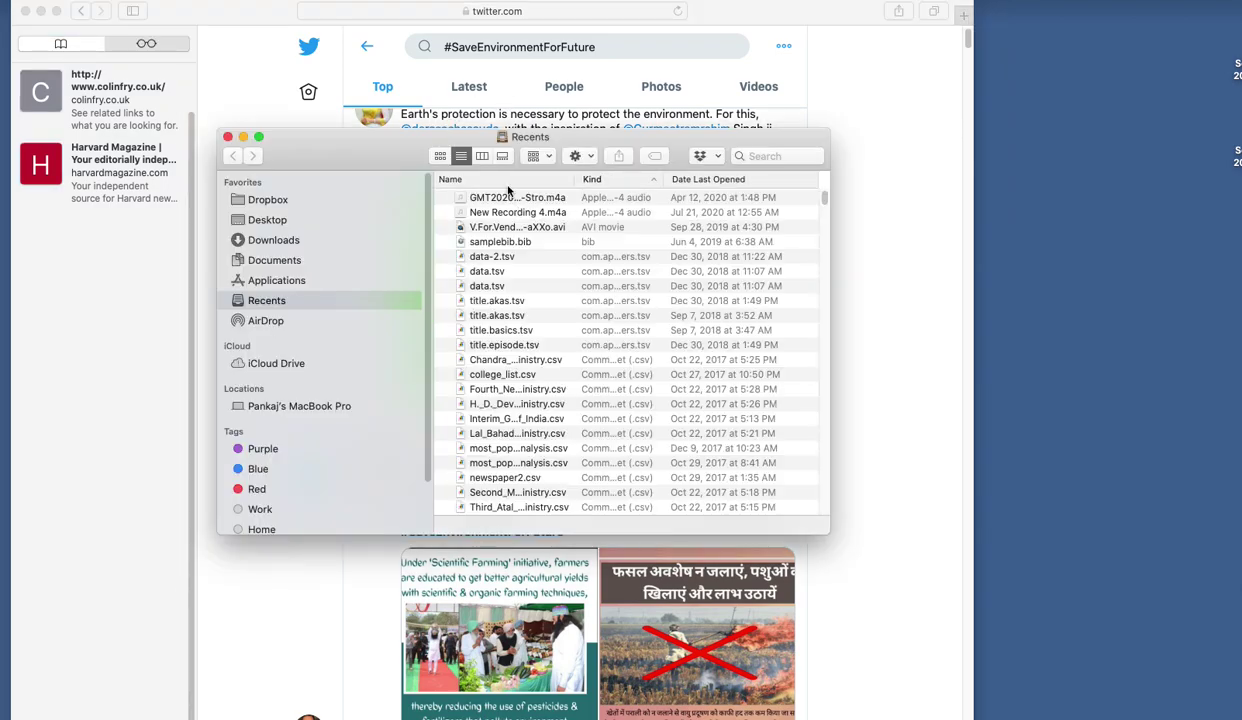
click(241, 137)
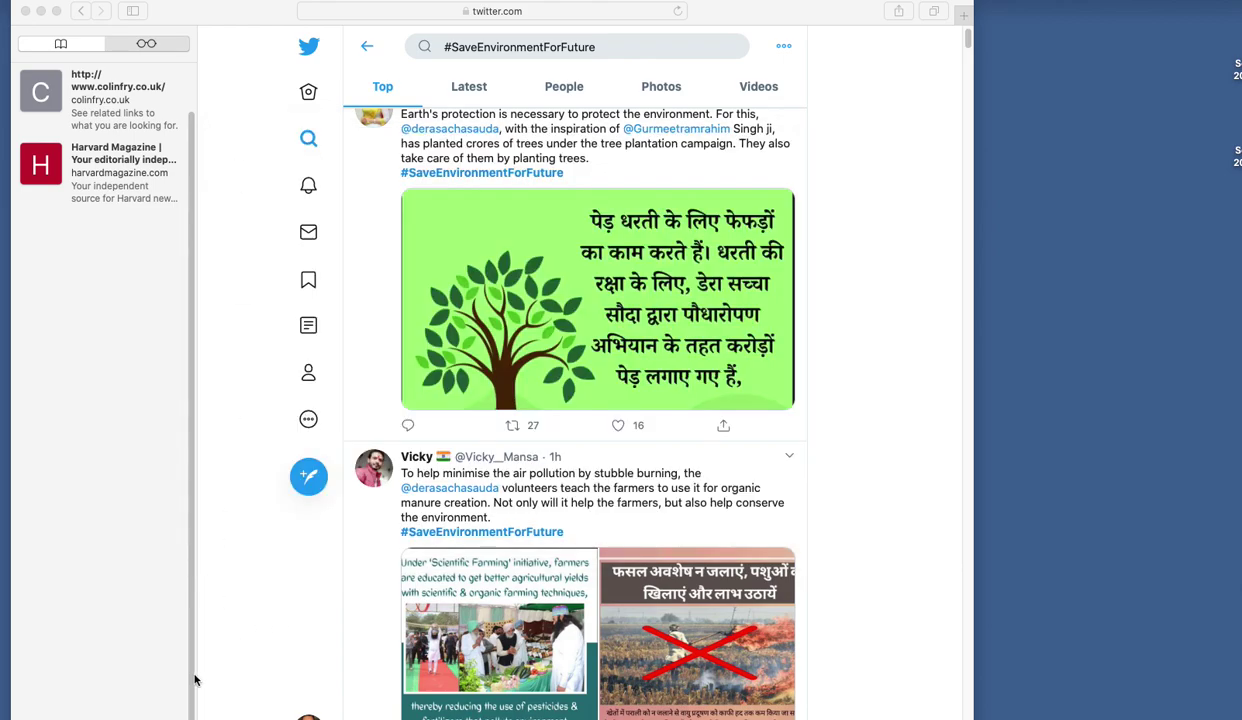
key(F4)
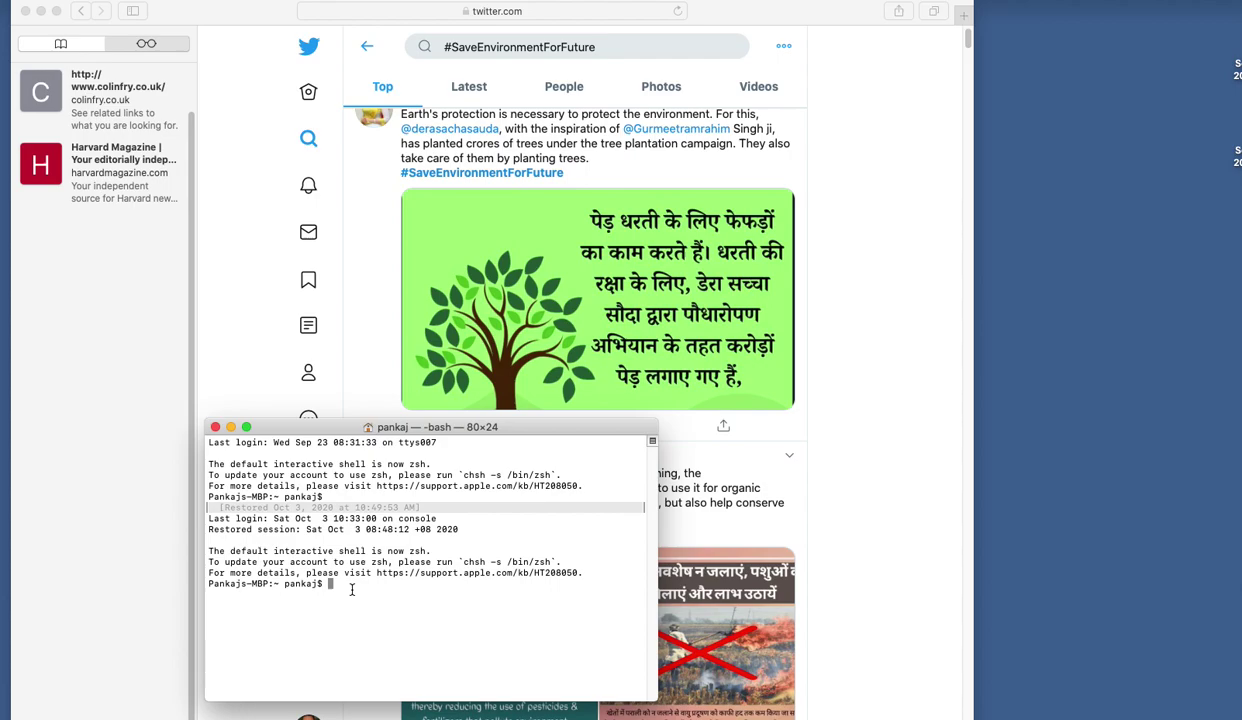
text(conda activate capstone)
key(Return)
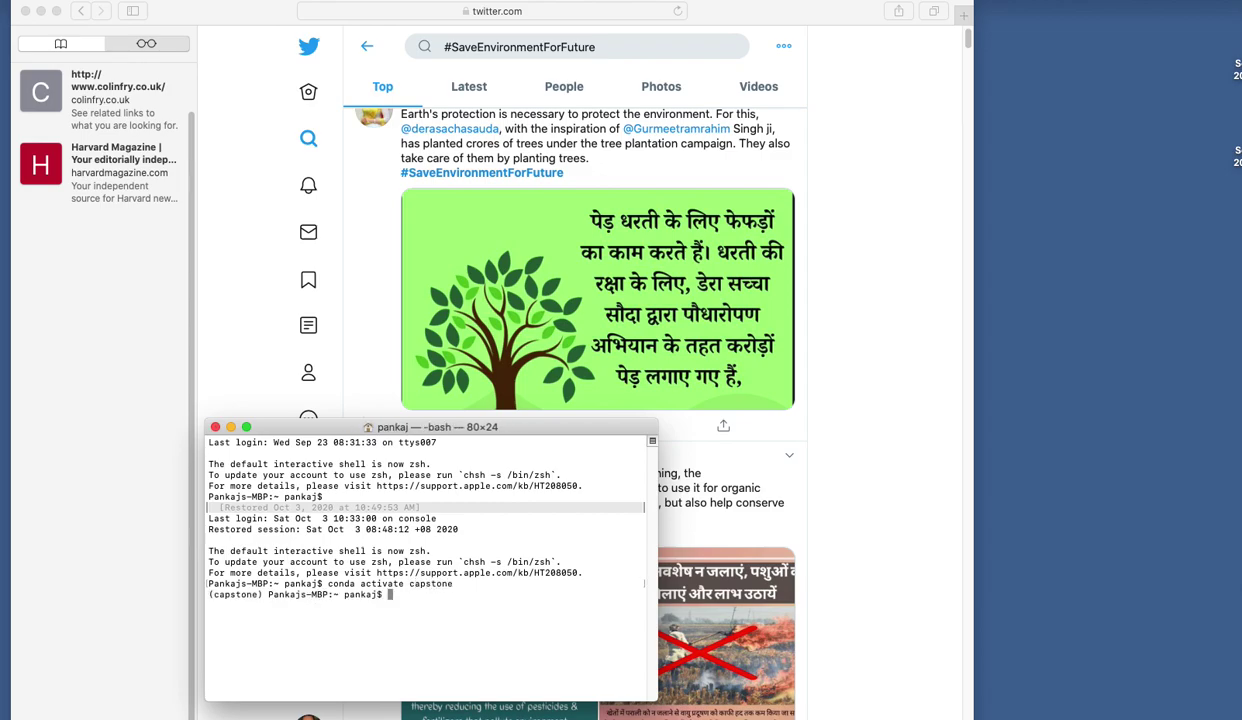
text(anaconda-navigator)
key(Return)
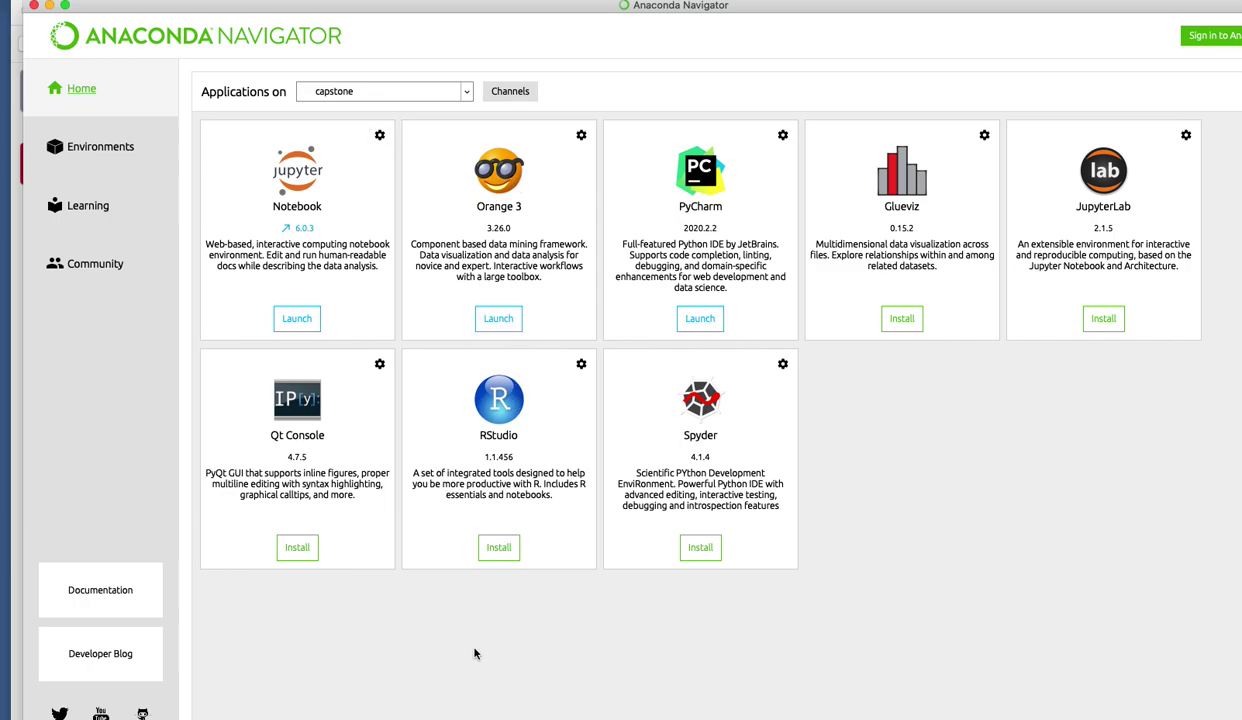
- Launch Orange 3 from its card on the Navigator Home tab
click(498, 318)
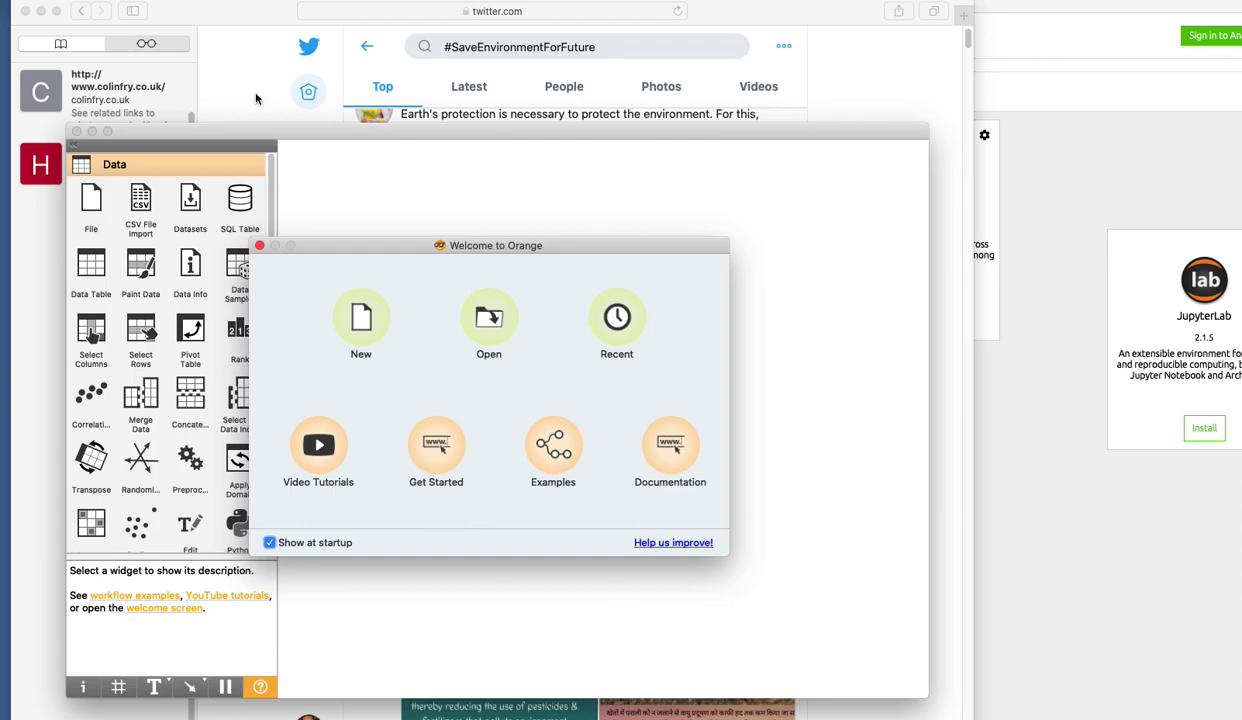
- Return to Safari and copy '#SaveEnvironmentForFuture' from Twitter's search box
click(250, 95)
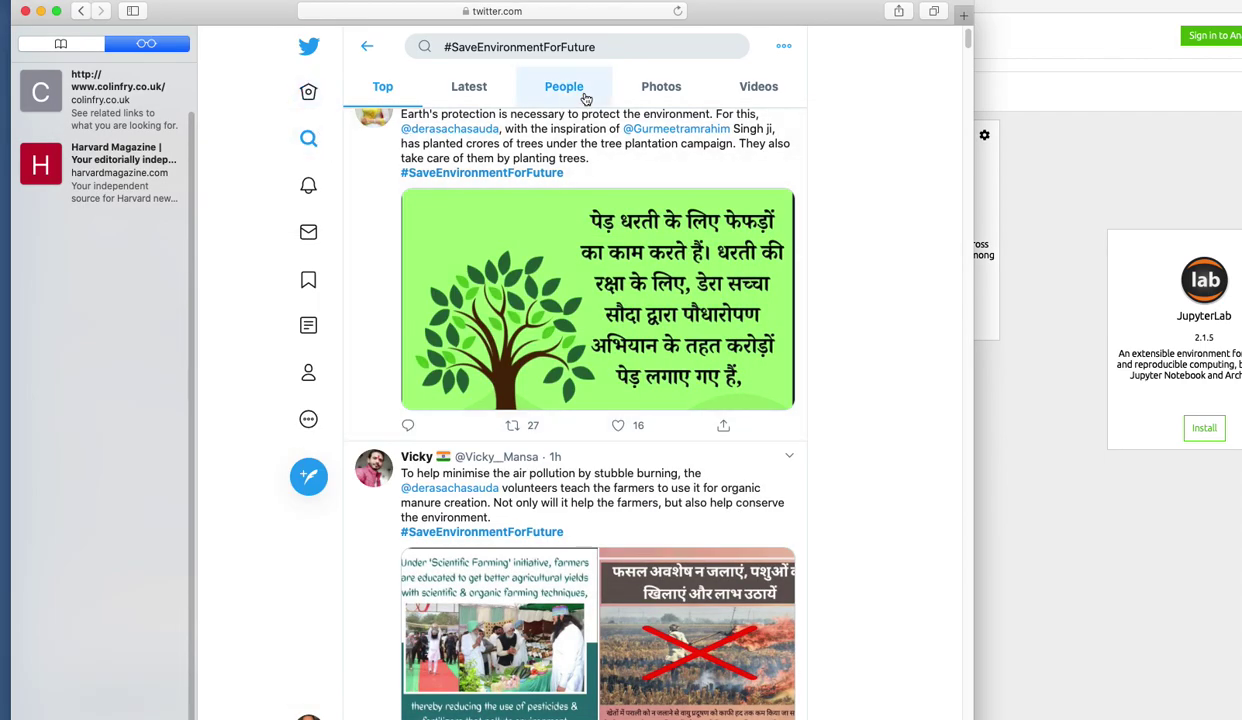
click(534, 44)
drag(590, 47, 424, 42)
right_click(517, 50)
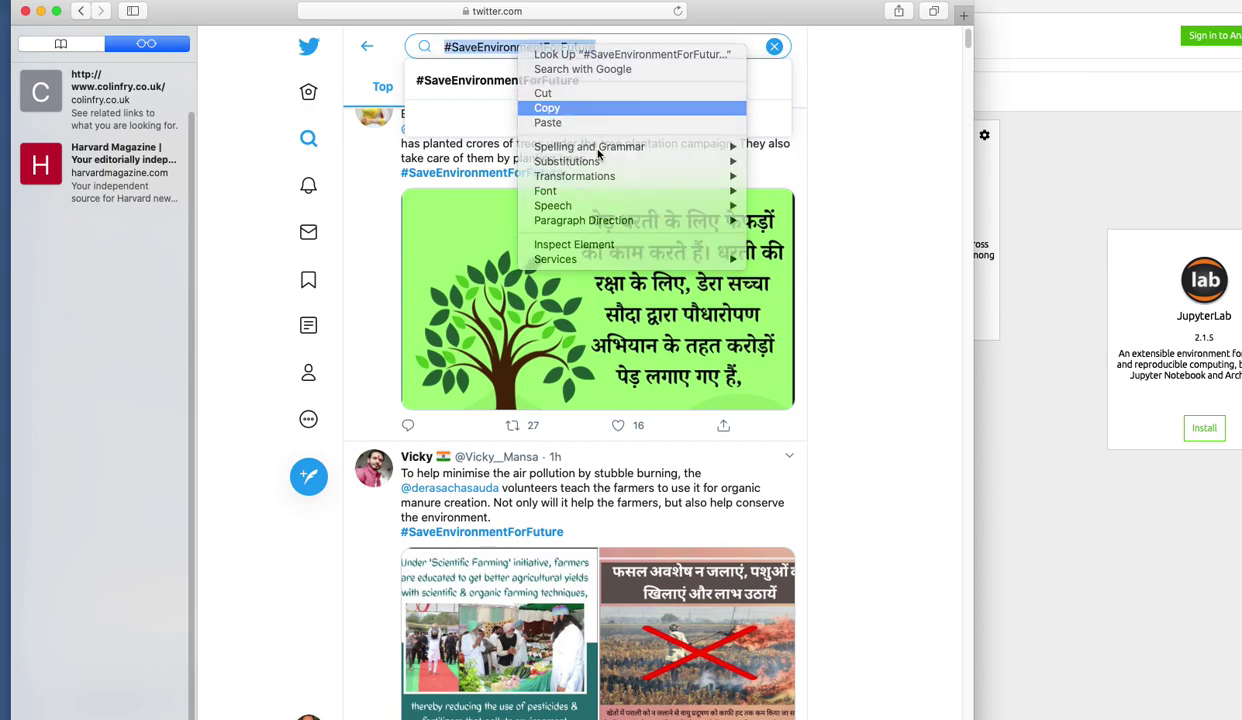
click(547, 108)
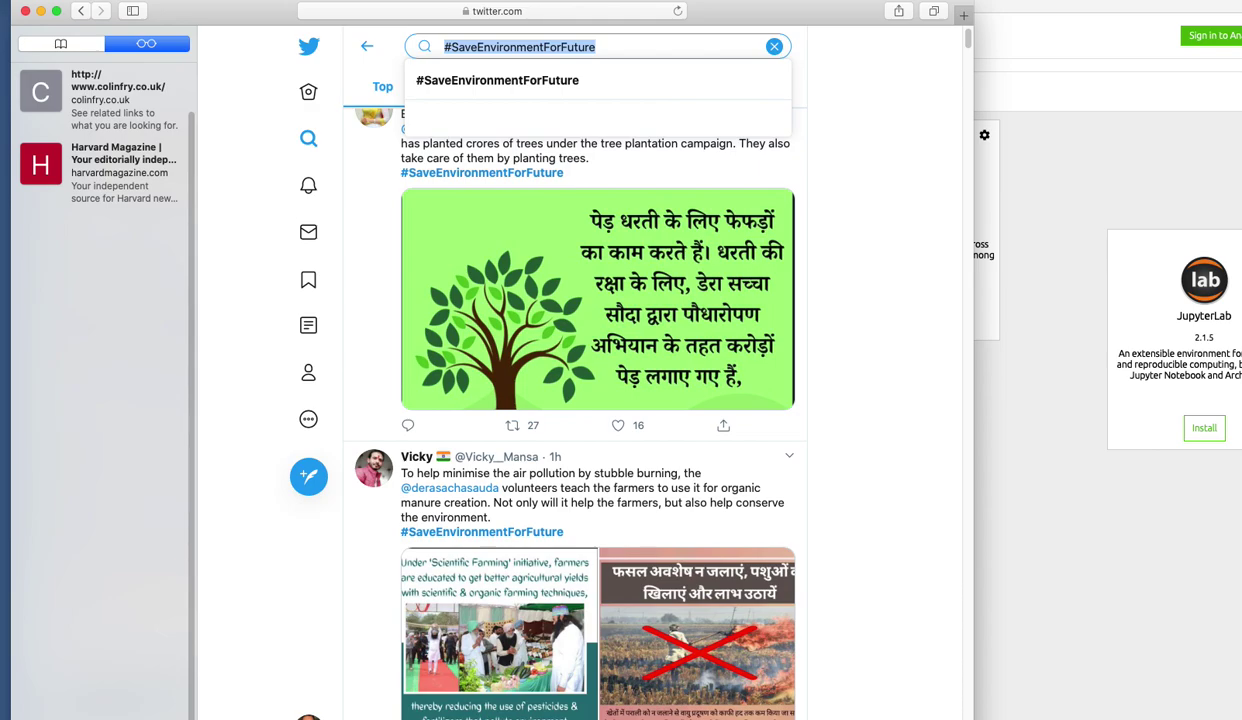
- Switch to Orange, start a New workflow, and toggle full screen on and off
key(super+Tab)
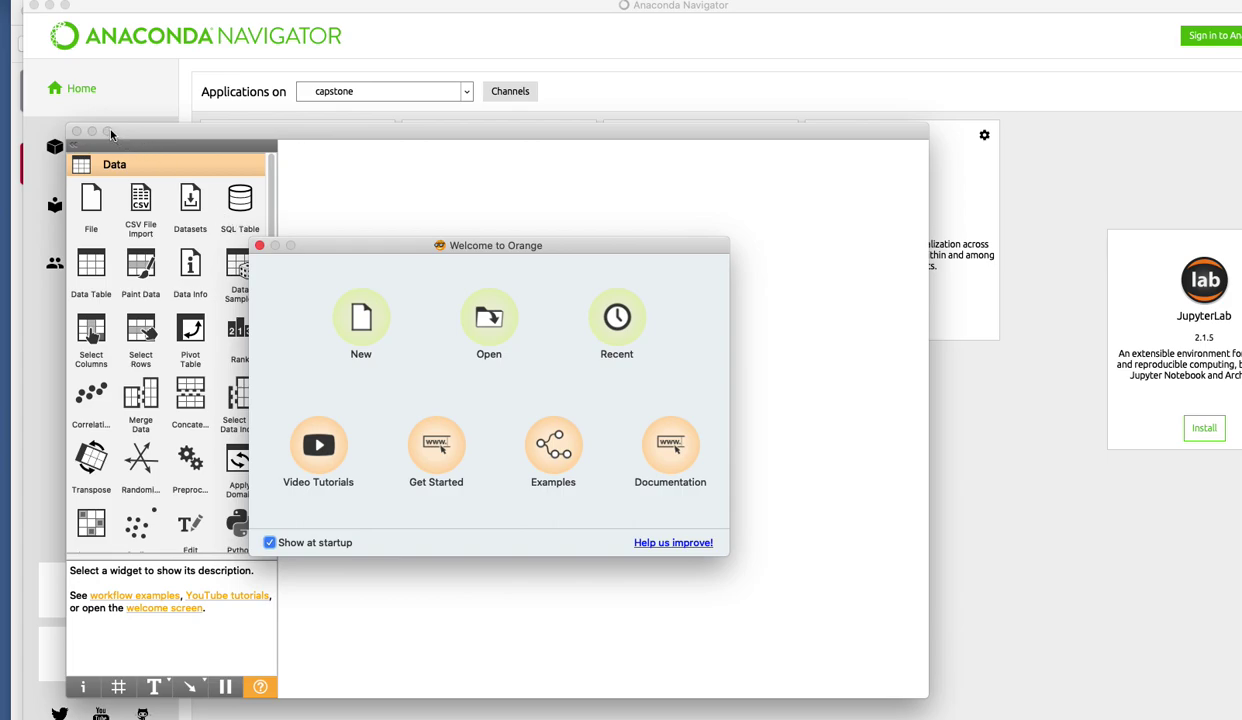
click(360, 318)
drag(357, 134, 382, 91)
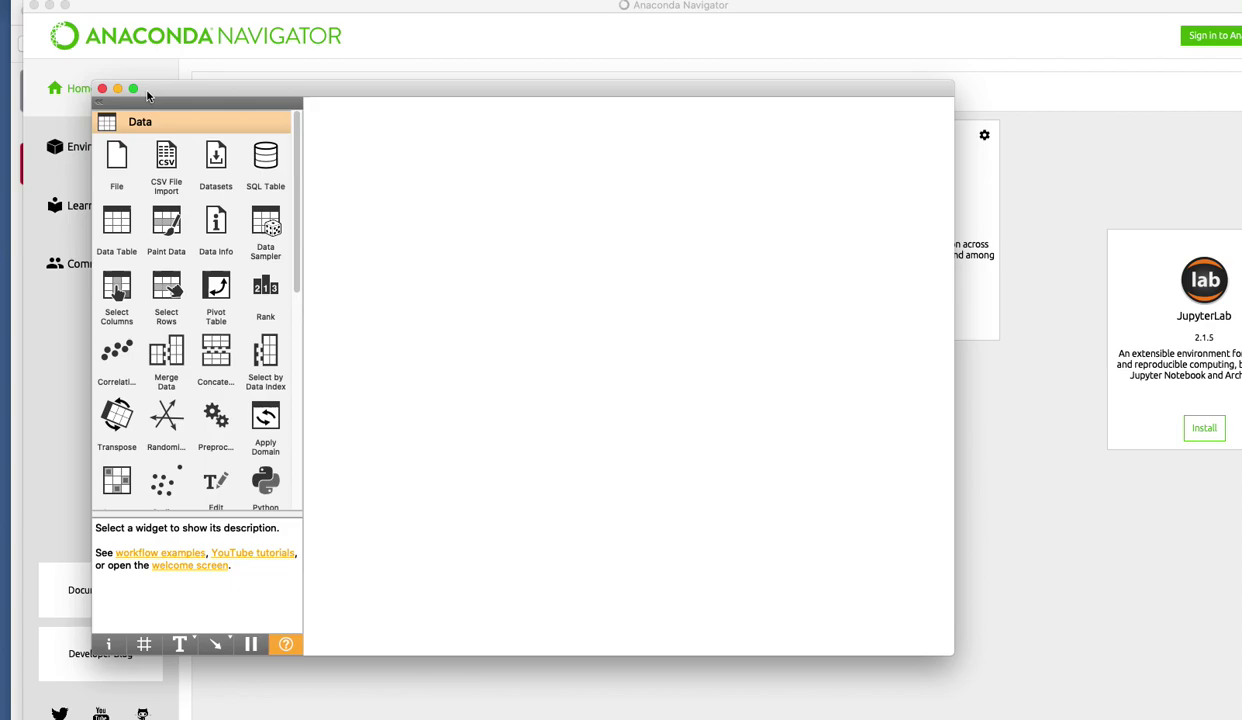
mouse_move(134, 90)
click(178, 116)
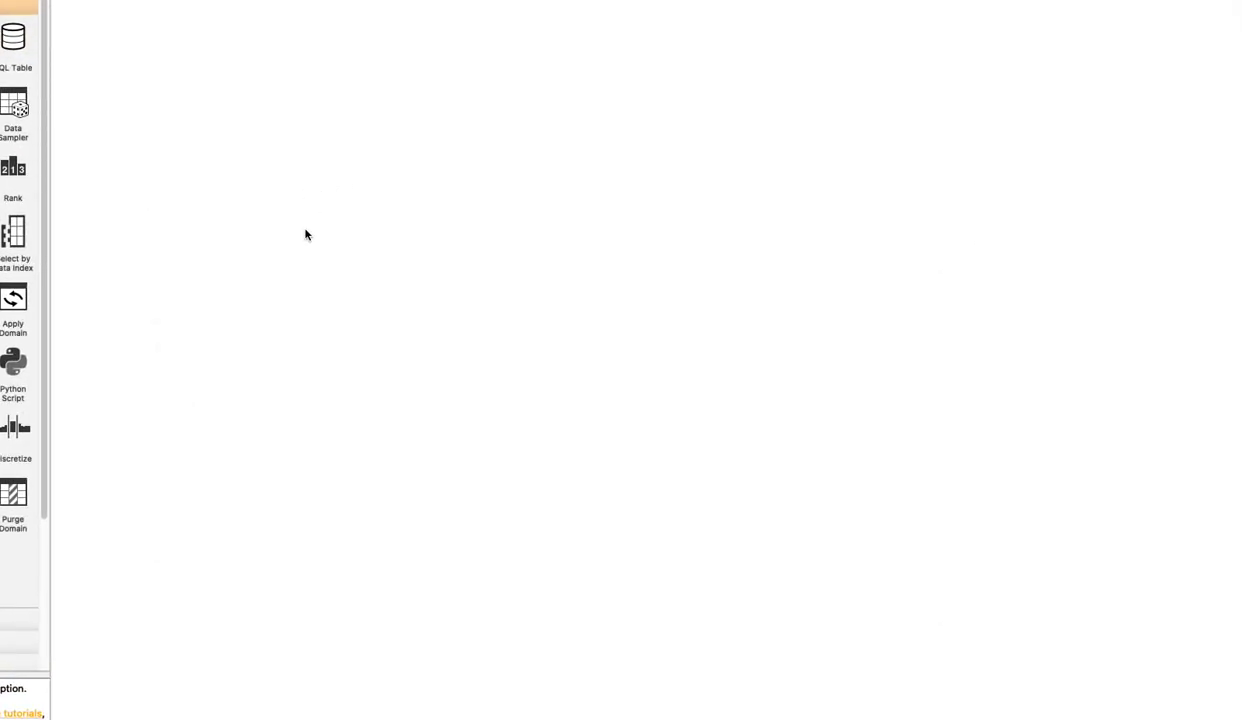
mouse_move(80, 5)
key(ctrl+super+f)
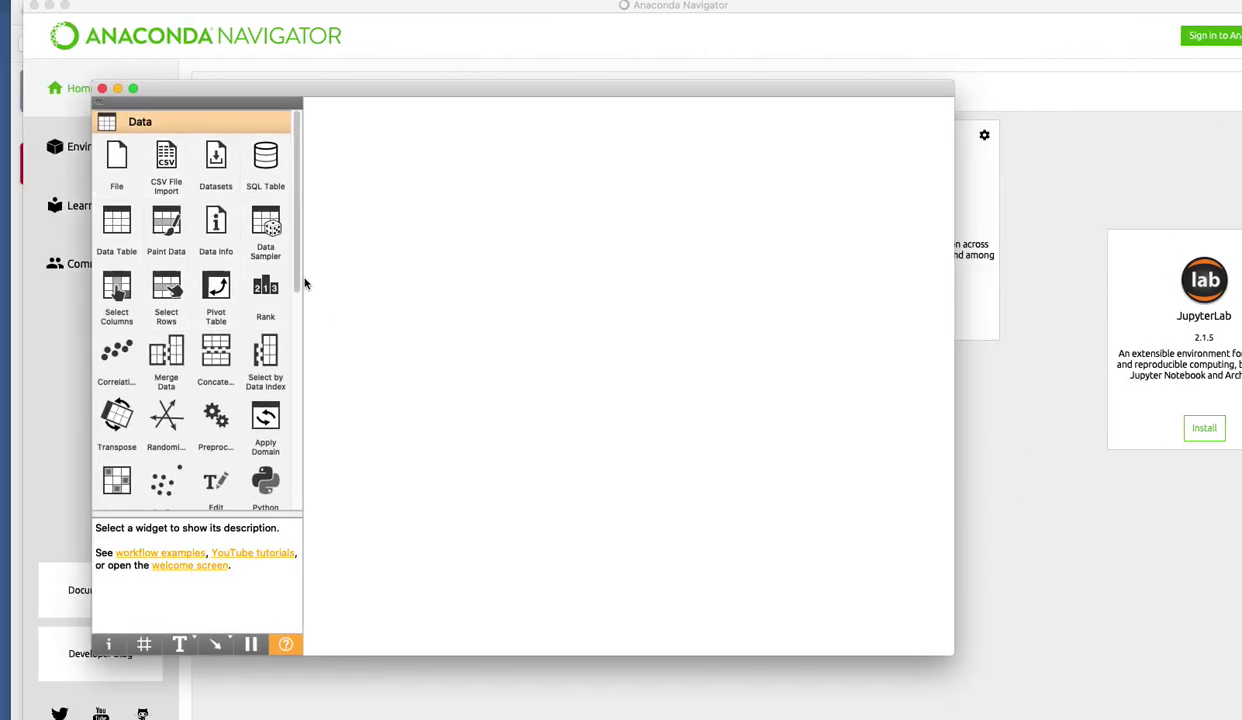
- Place a Twitter widget from the Text Mining category on the canvas
drag(297, 280, 284, 500)
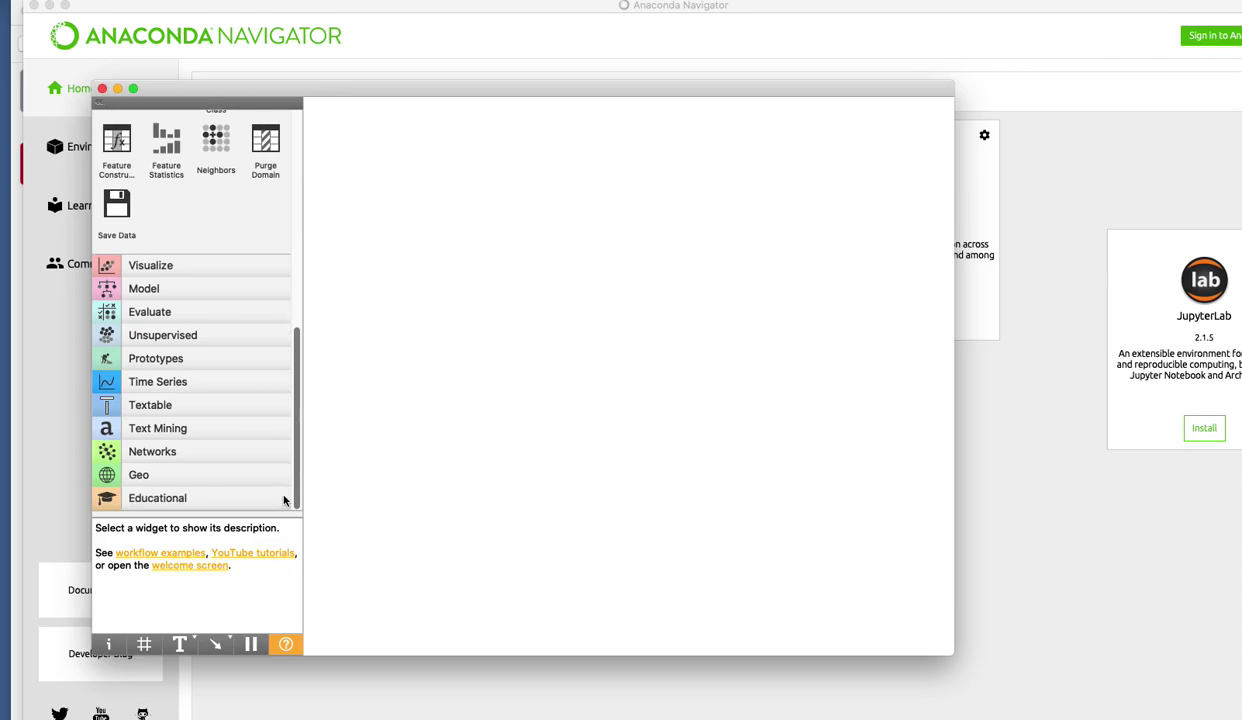
click(194, 428)
scroll(226, 216, up, 5)
scroll(118, 347, down, 3)
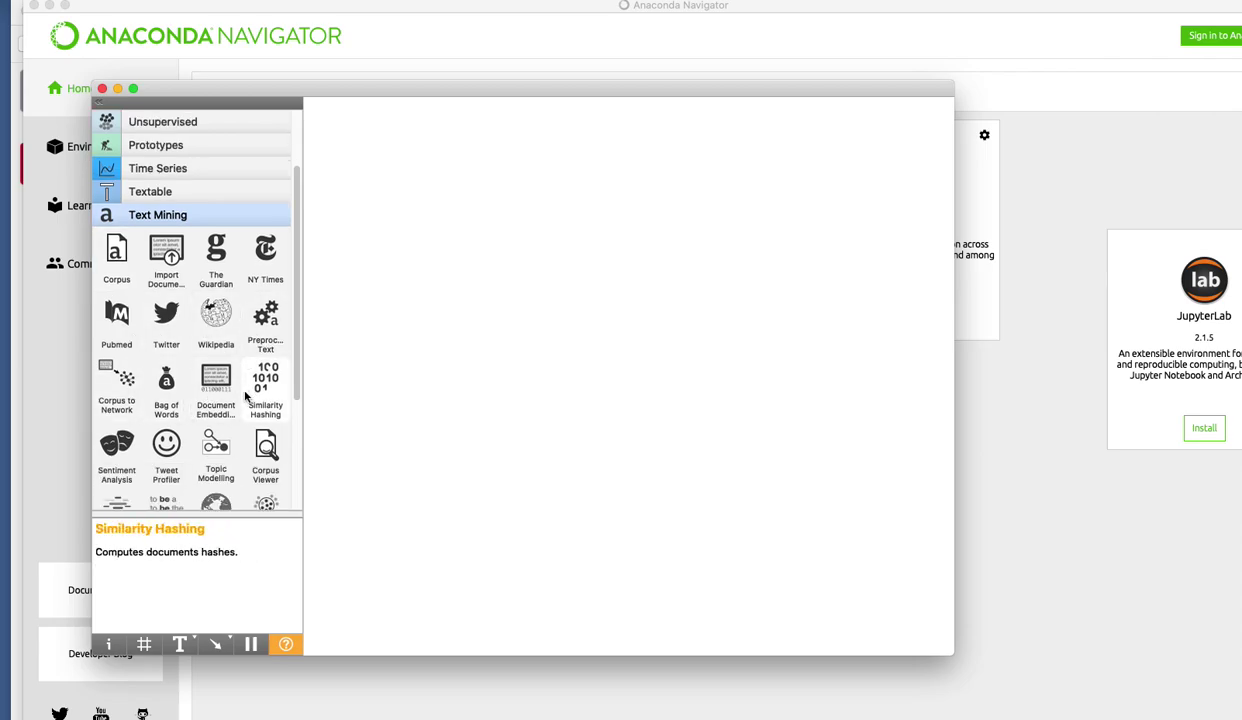
scroll(240, 425, up, 3)
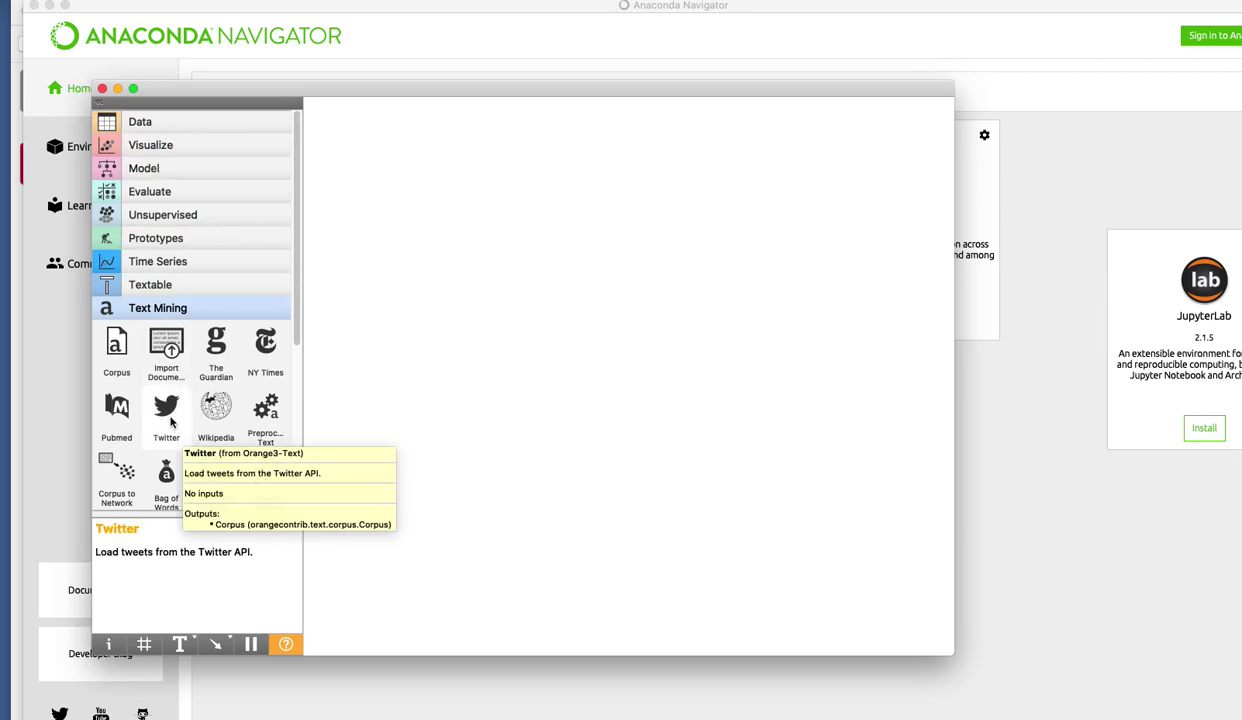
drag(171, 423, 366, 330)
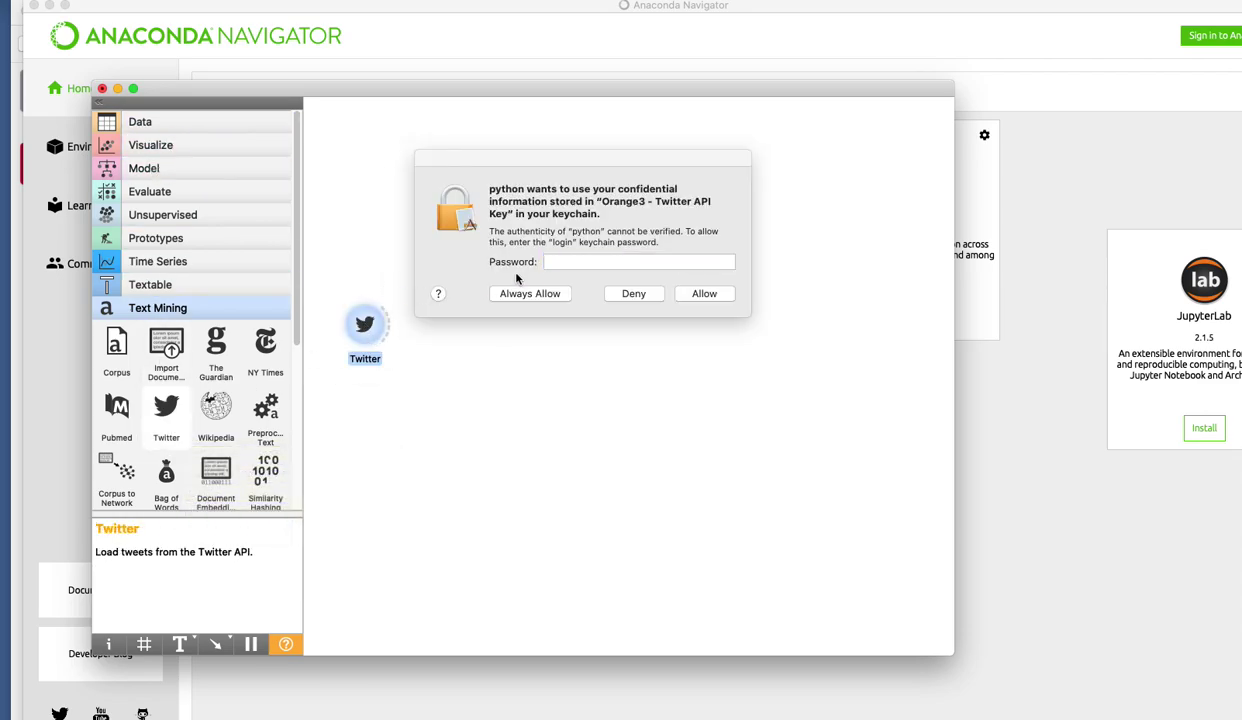
- Enter the keychain password and always allow access to the Twitter API key
click(564, 261)
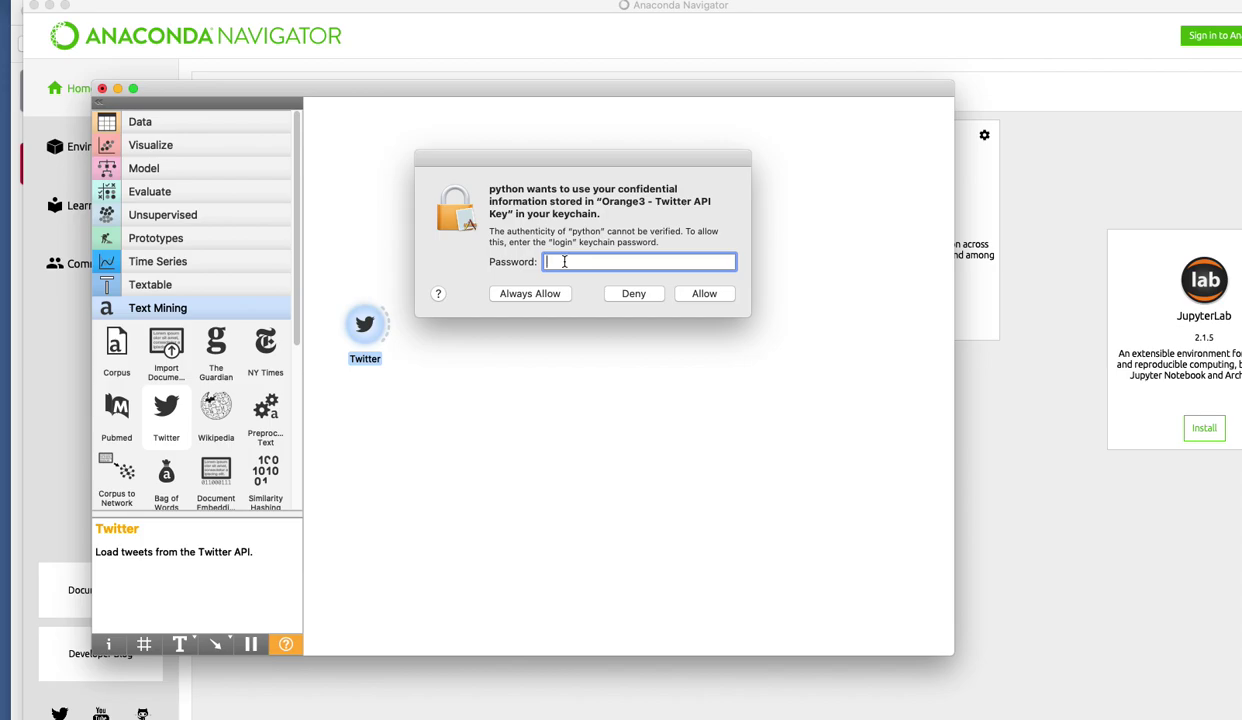
text(••)
click(538, 292)
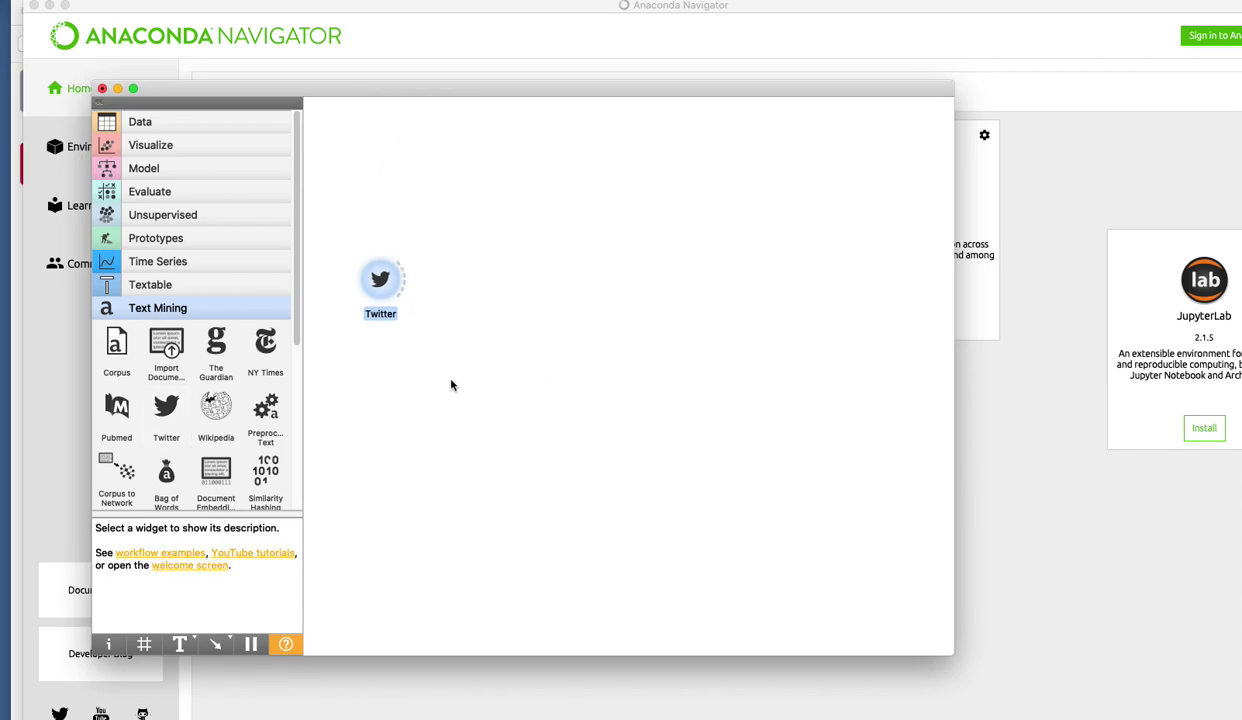
- Replace the #SARS-CoV-2 query with the pasted #SaveEnvironmentForFuture hashtag
double_click(380, 281)
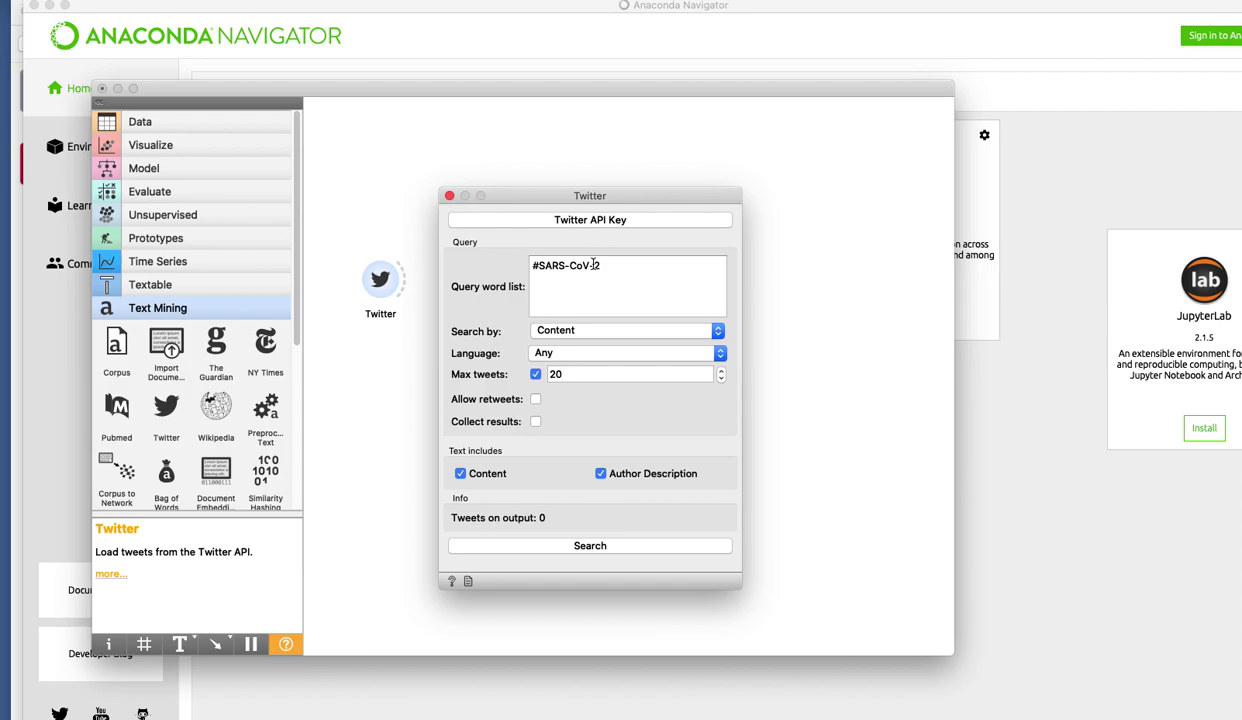
drag(613, 271, 518, 266)
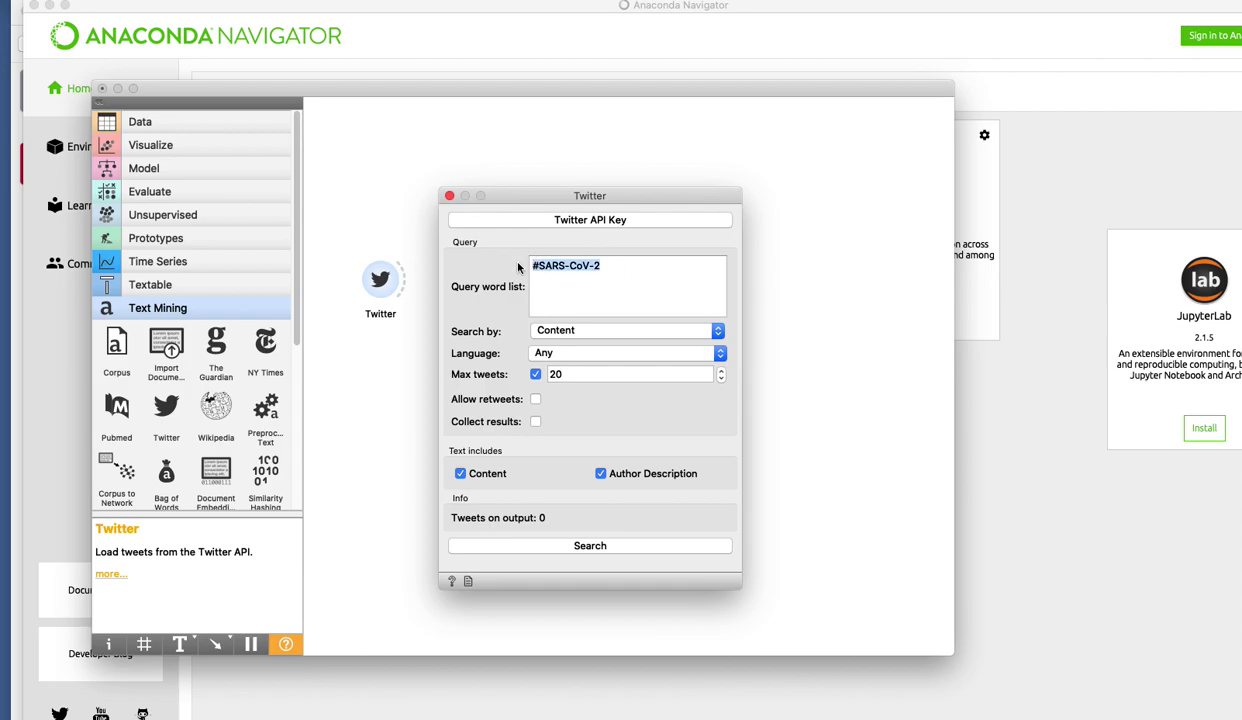
right_click(571, 268)
click(596, 336)
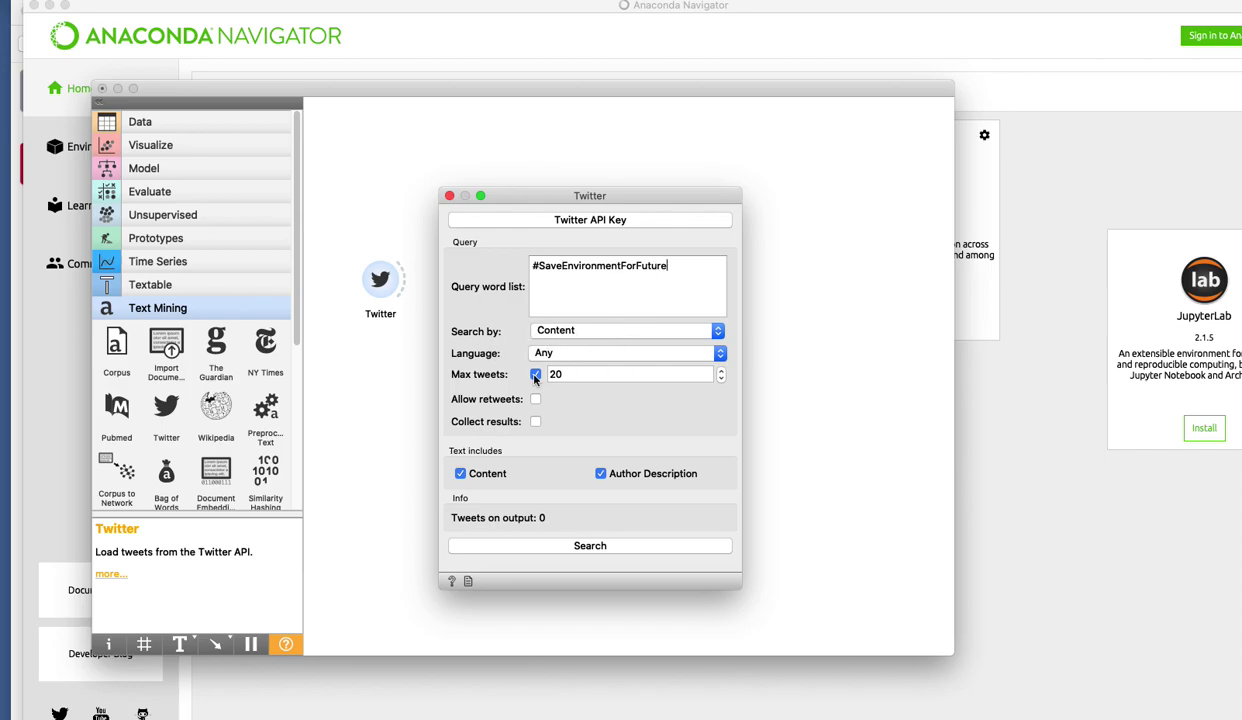
- Set Max tweets to 200, allow retweets, run the search and close the widget
click(550, 372)
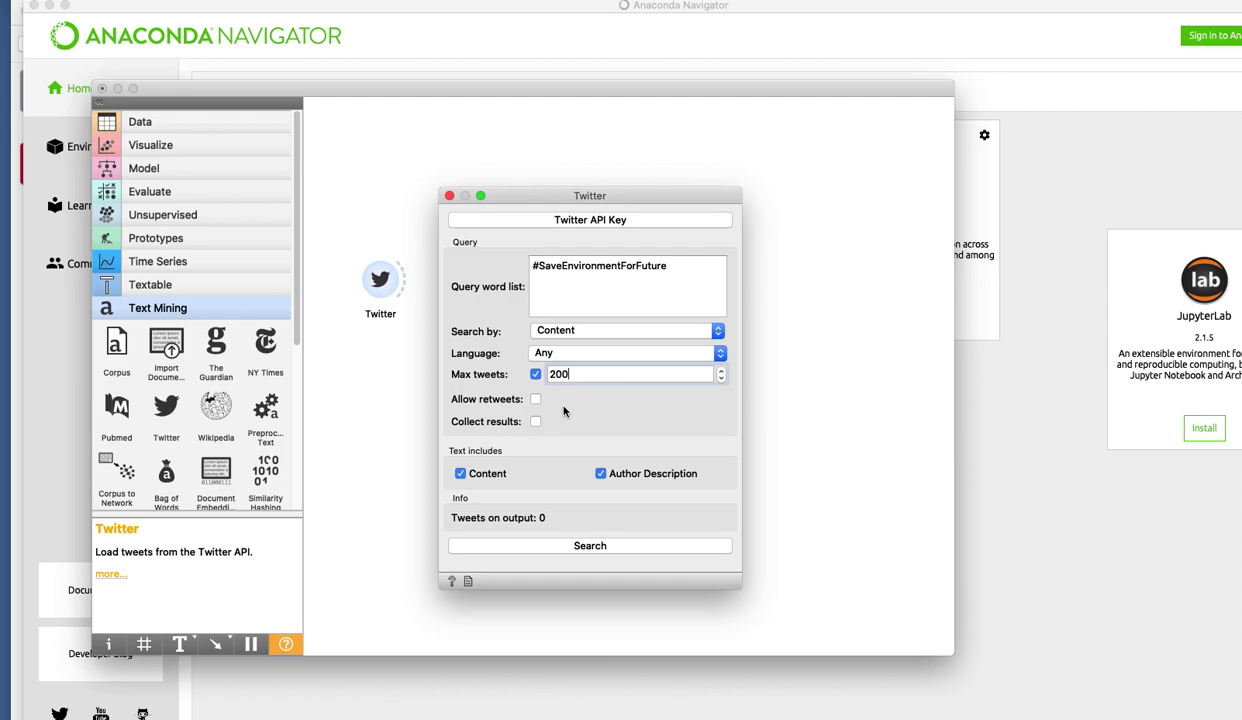
text(0)
click(535, 399)
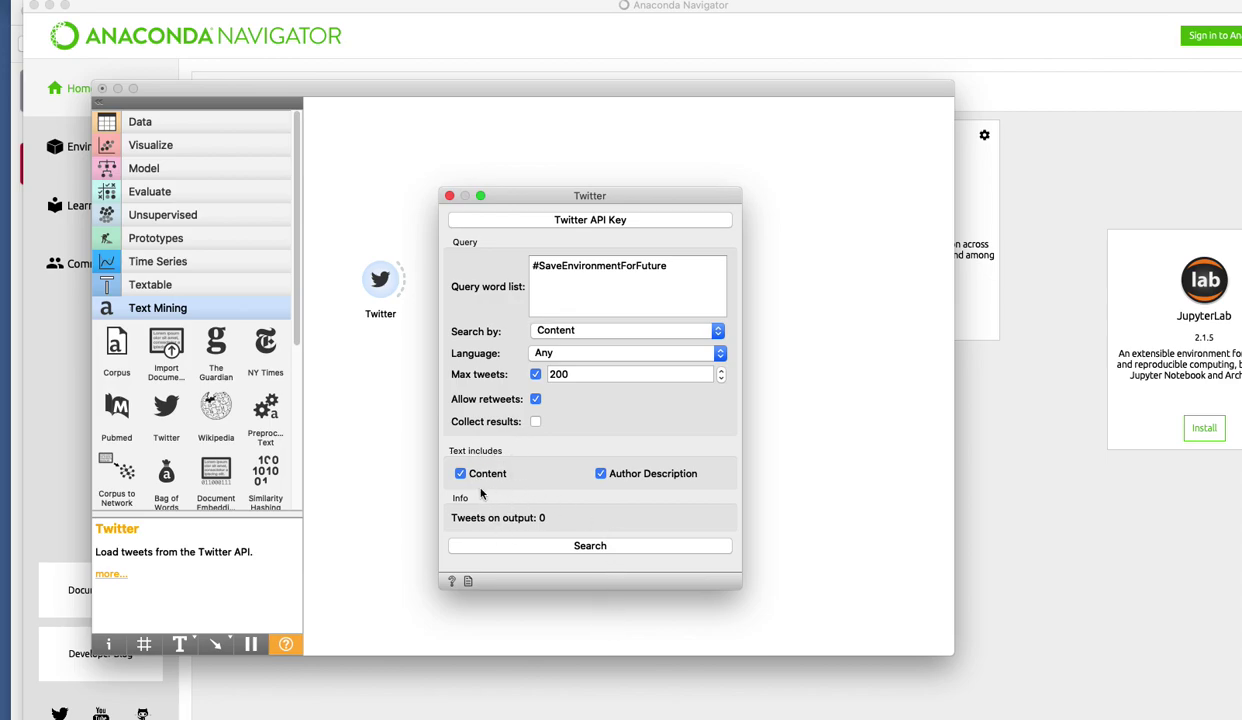
click(562, 547)
click(450, 196)
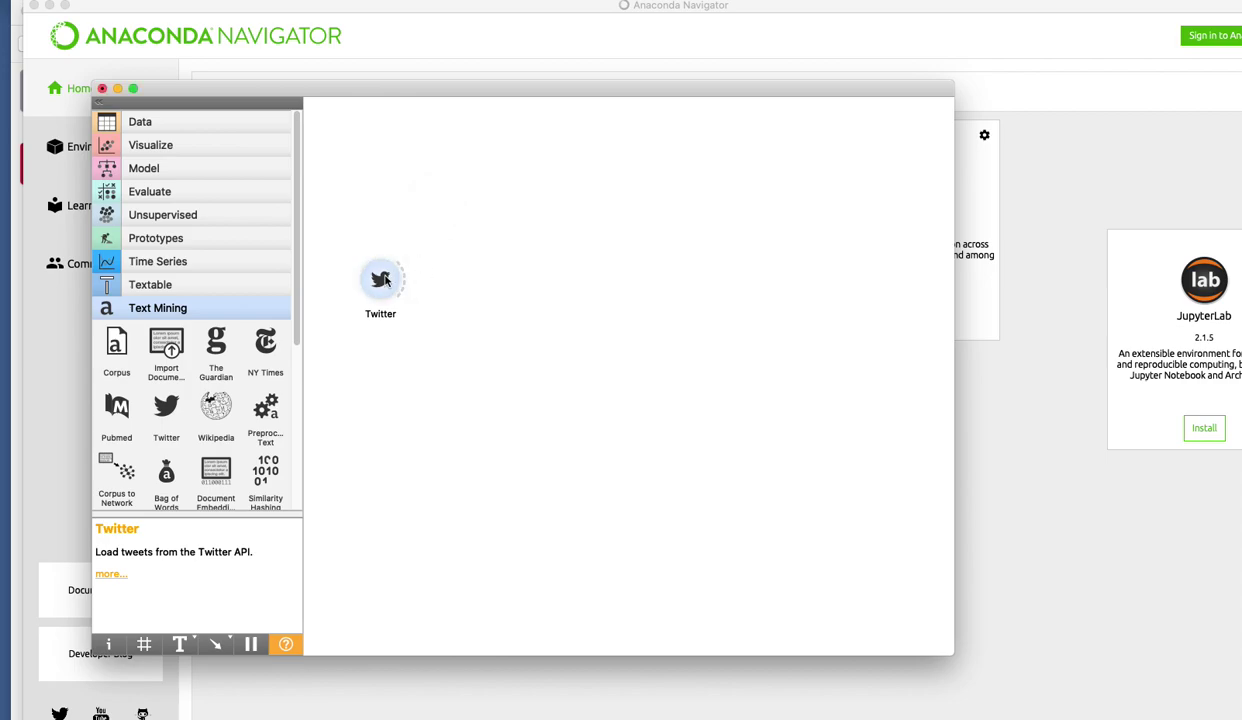
- Add a Preprocess Text widget beside Twitter and connect the tweet corpus into it
right_click(475, 302)
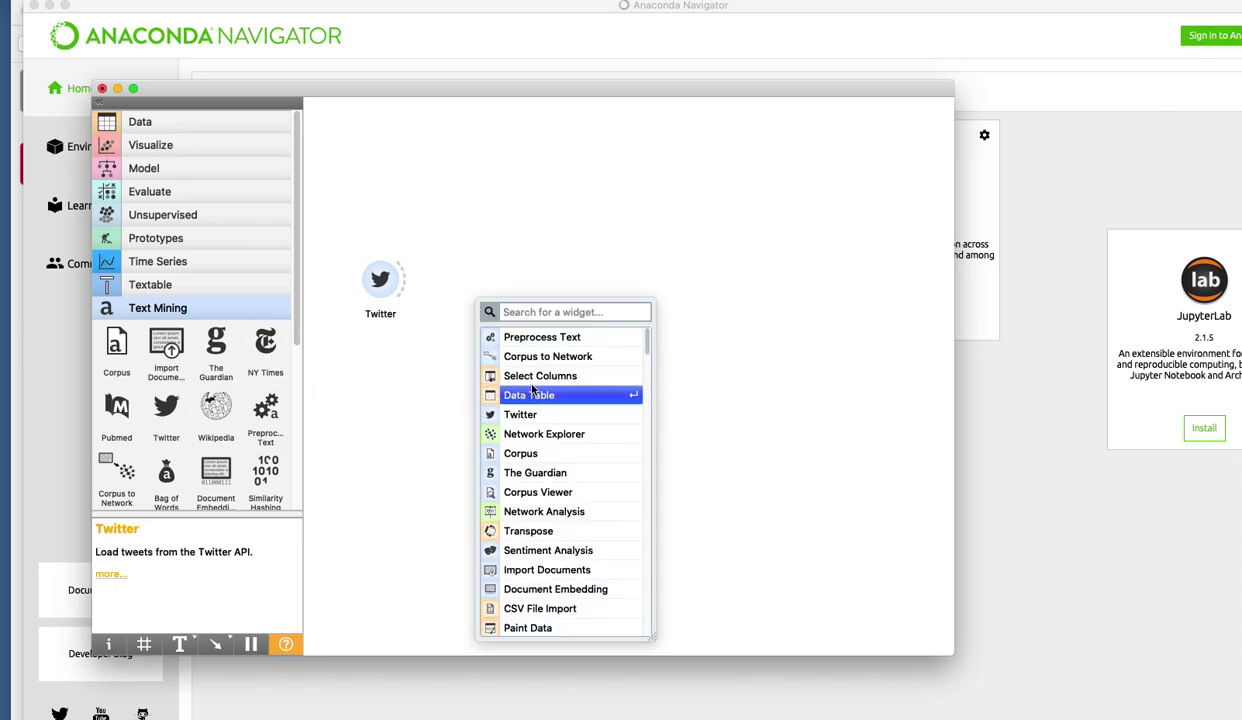
click(537, 344)
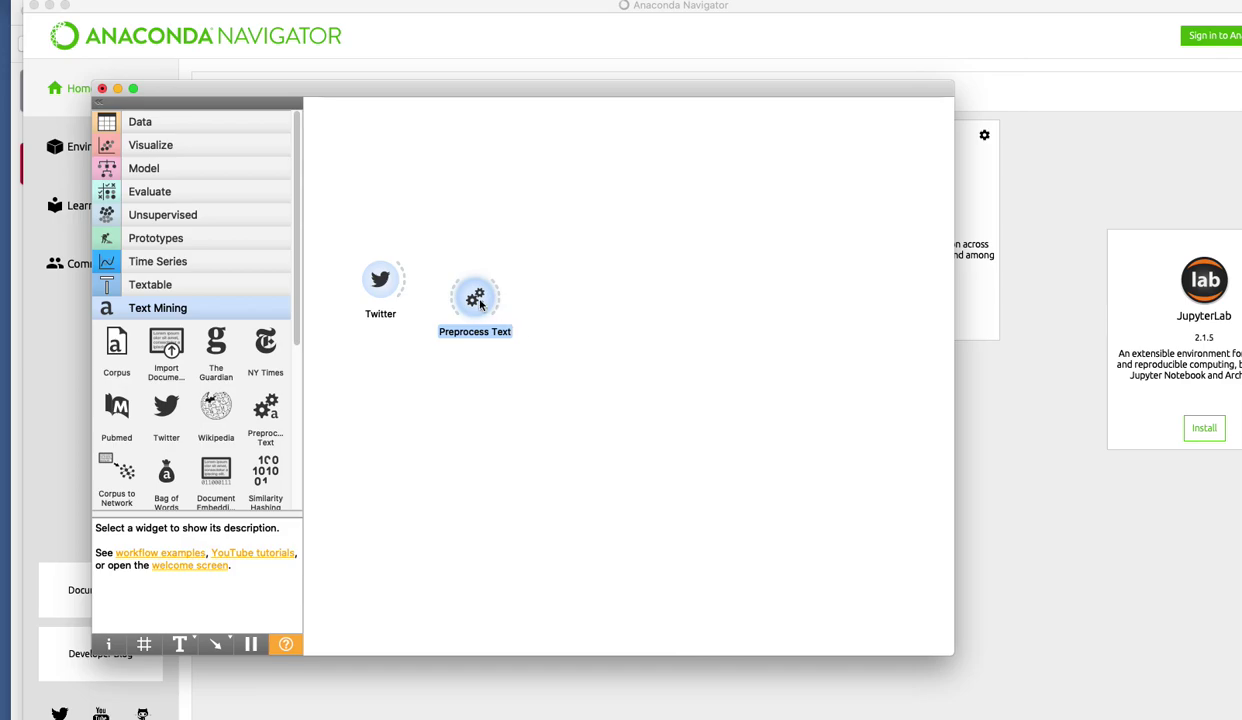
drag(477, 298, 503, 248)
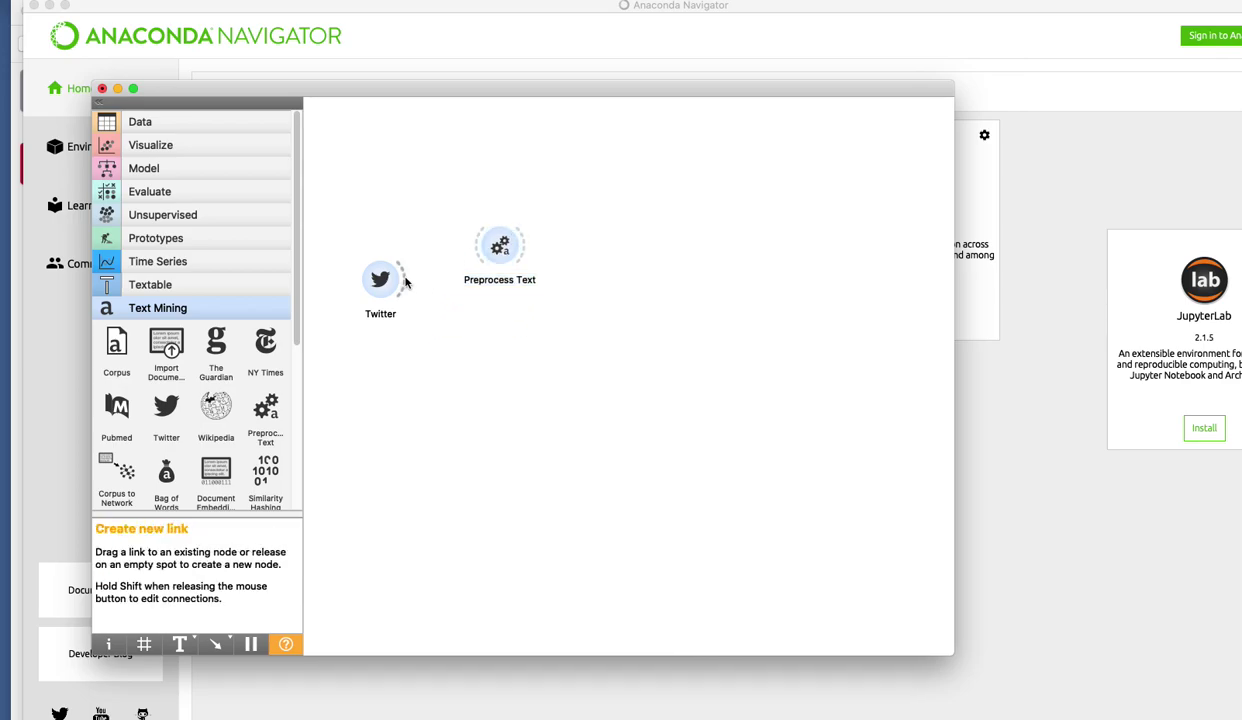
drag(404, 278, 507, 254)
- Review the Preprocess Text settings, including the Regexp filter pattern, then close them
double_click(500, 247)
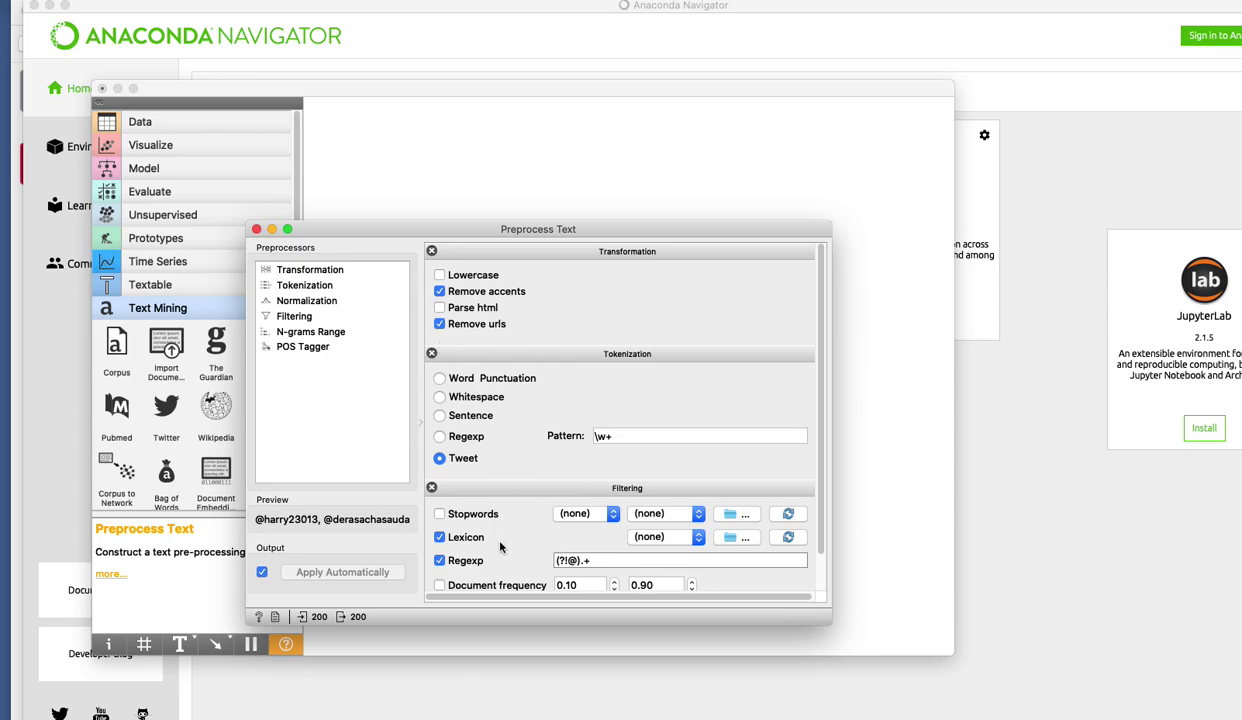
click(591, 560)
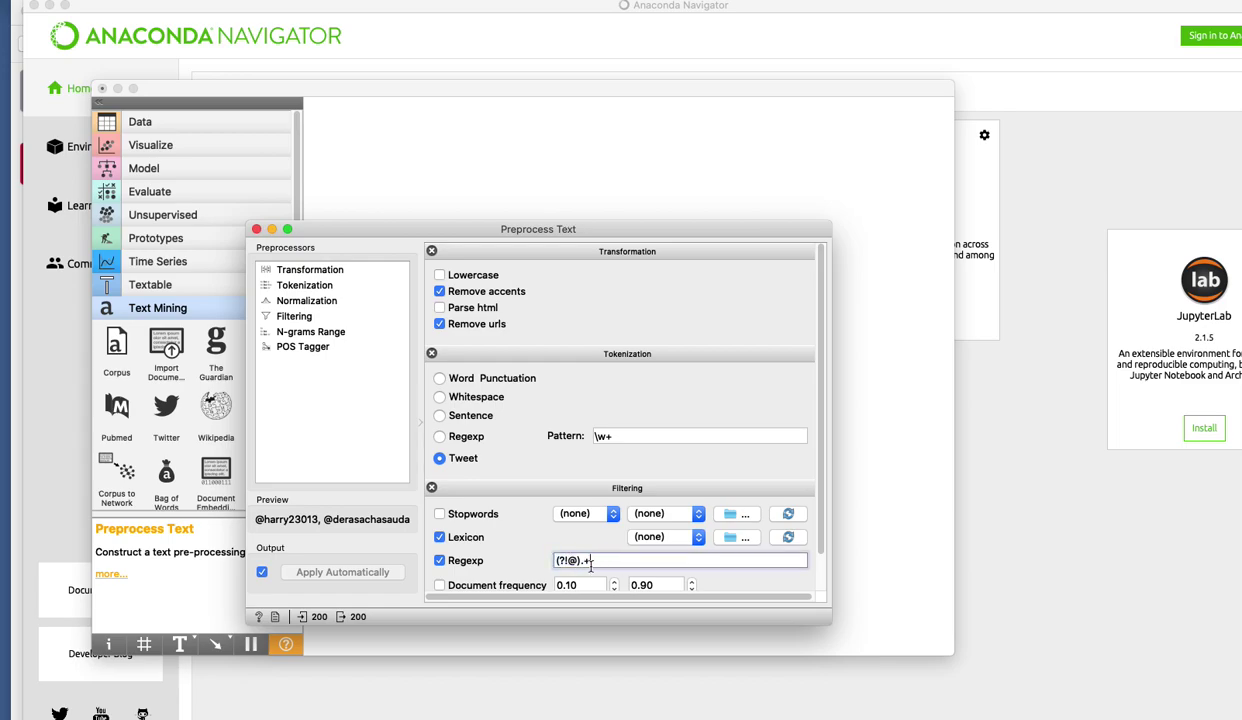
click(257, 230)
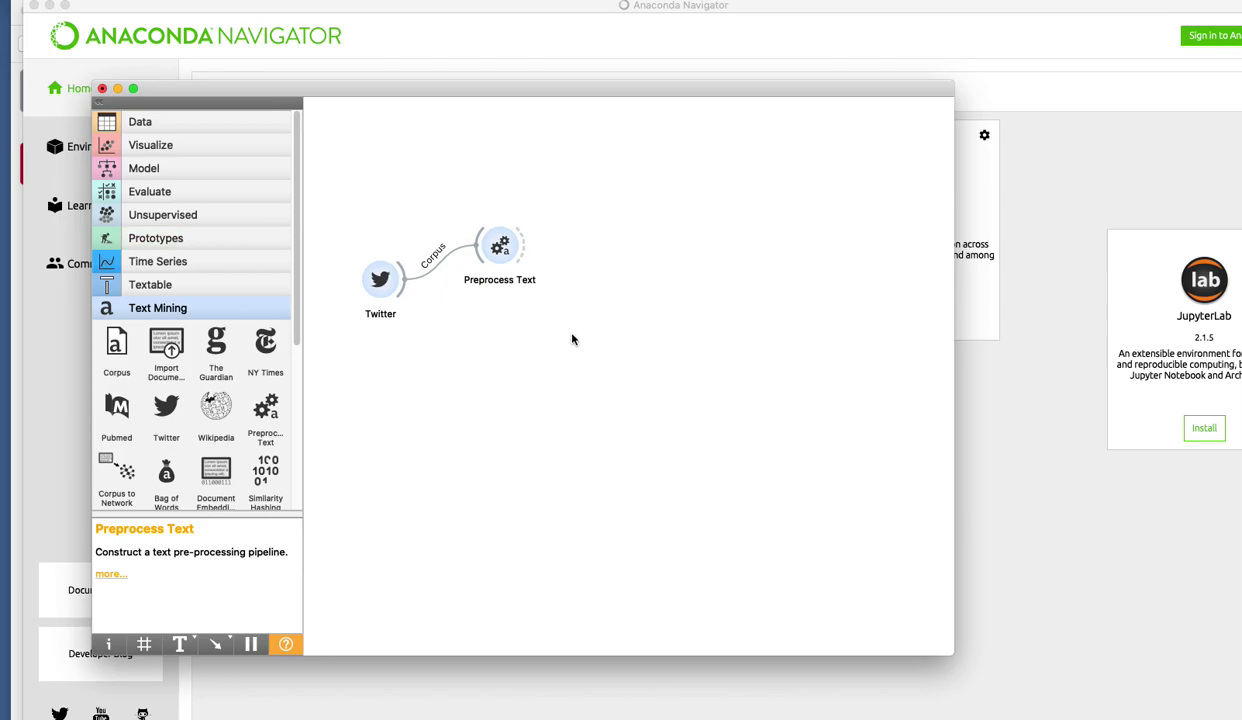
- Add a Corpus Viewer via the 'corp' search and connect Preprocess Text's output to it
right_click(397, 376)
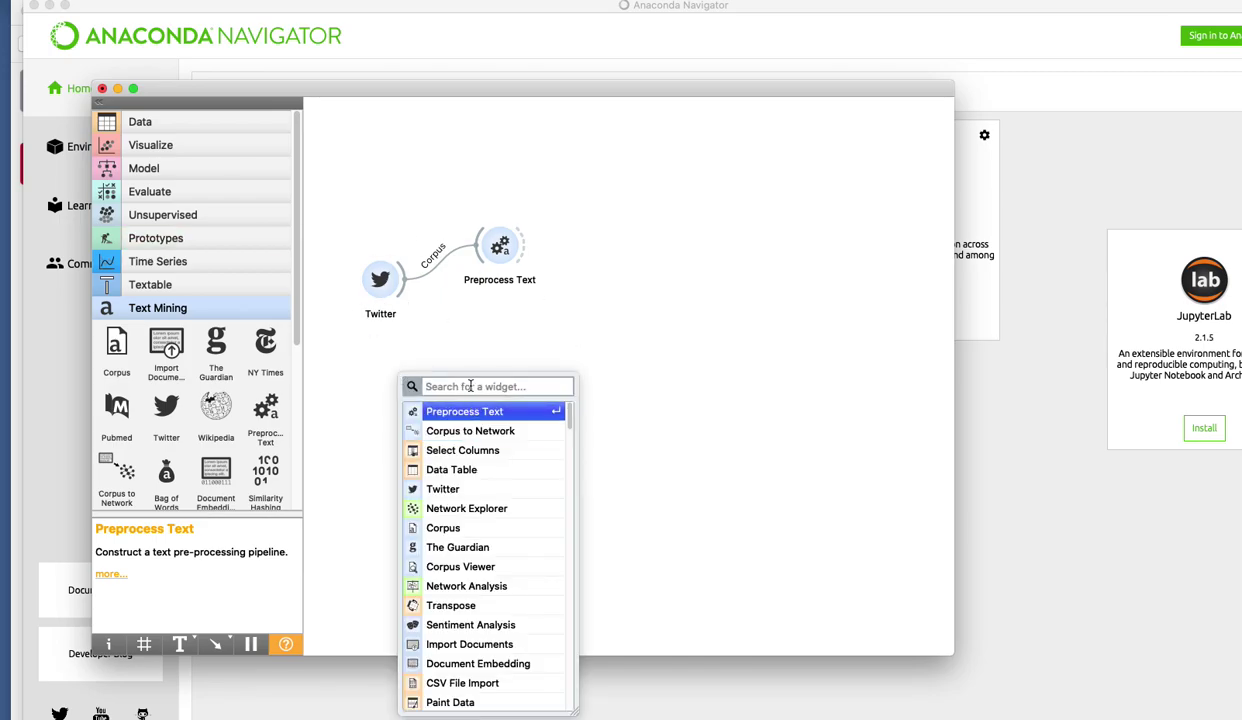
text(corp)
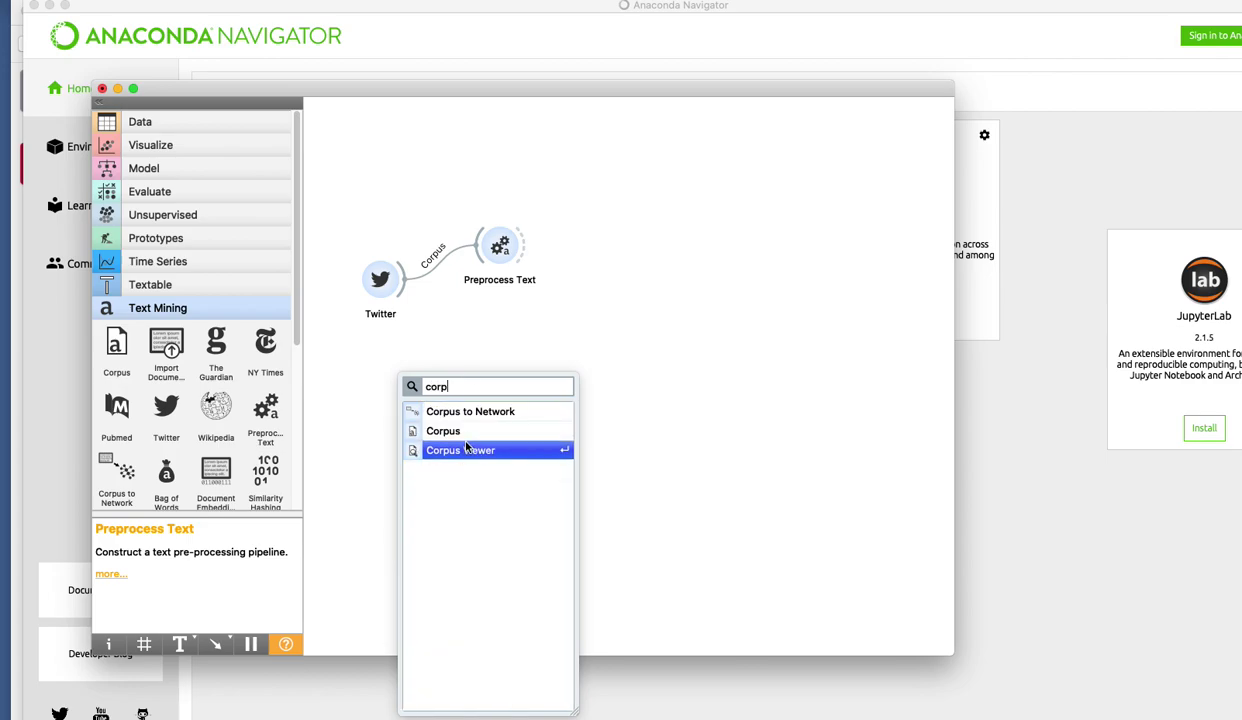
click(458, 449)
drag(407, 395, 620, 266)
drag(520, 250, 606, 249)
- Open Corpus Viewer, inspect a tweet and scroll the 200 tweets, then close it
click(613, 256)
double_click(613, 252)
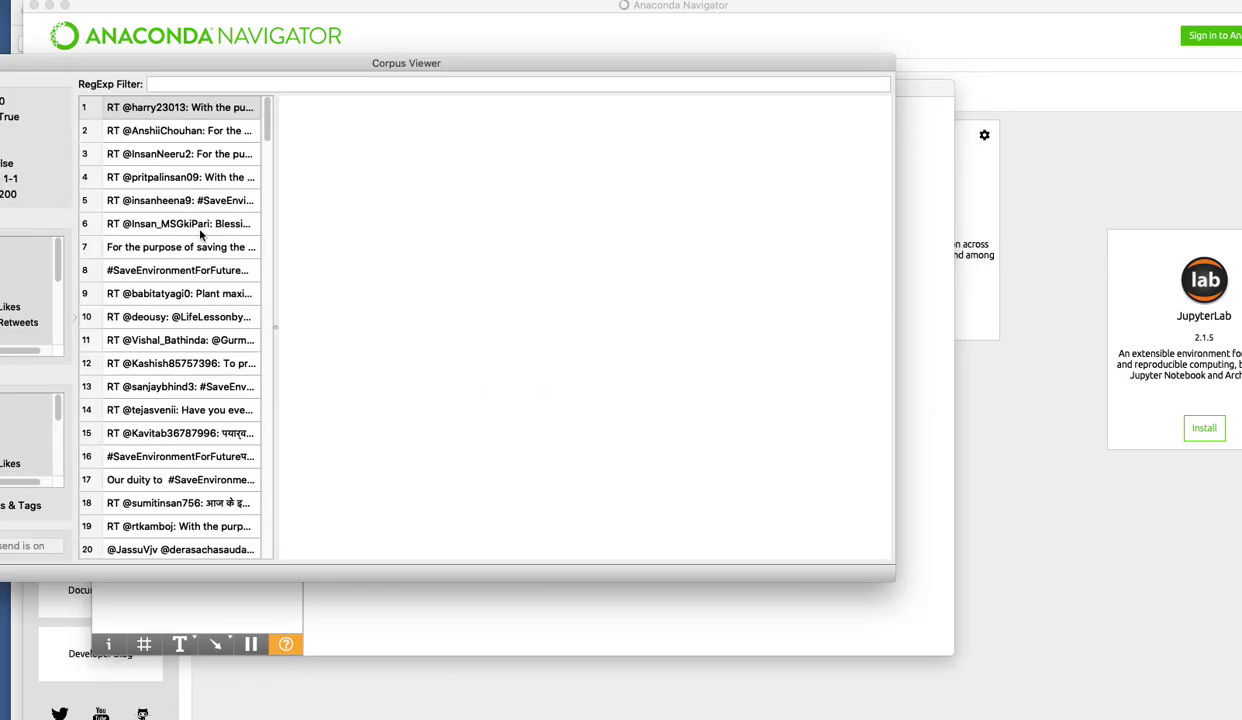
click(176, 246)
scroll(203, 320, down, 5)
scroll(204, 324, down, 20)
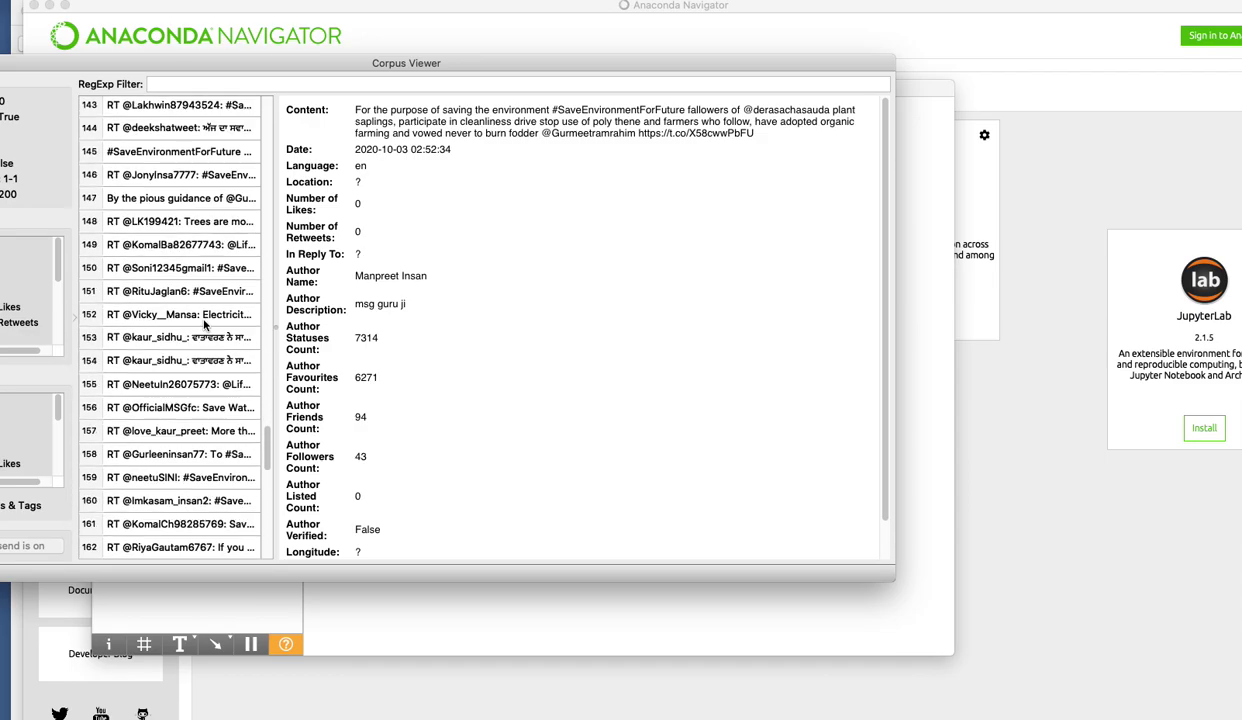
scroll(204, 324, down, 12)
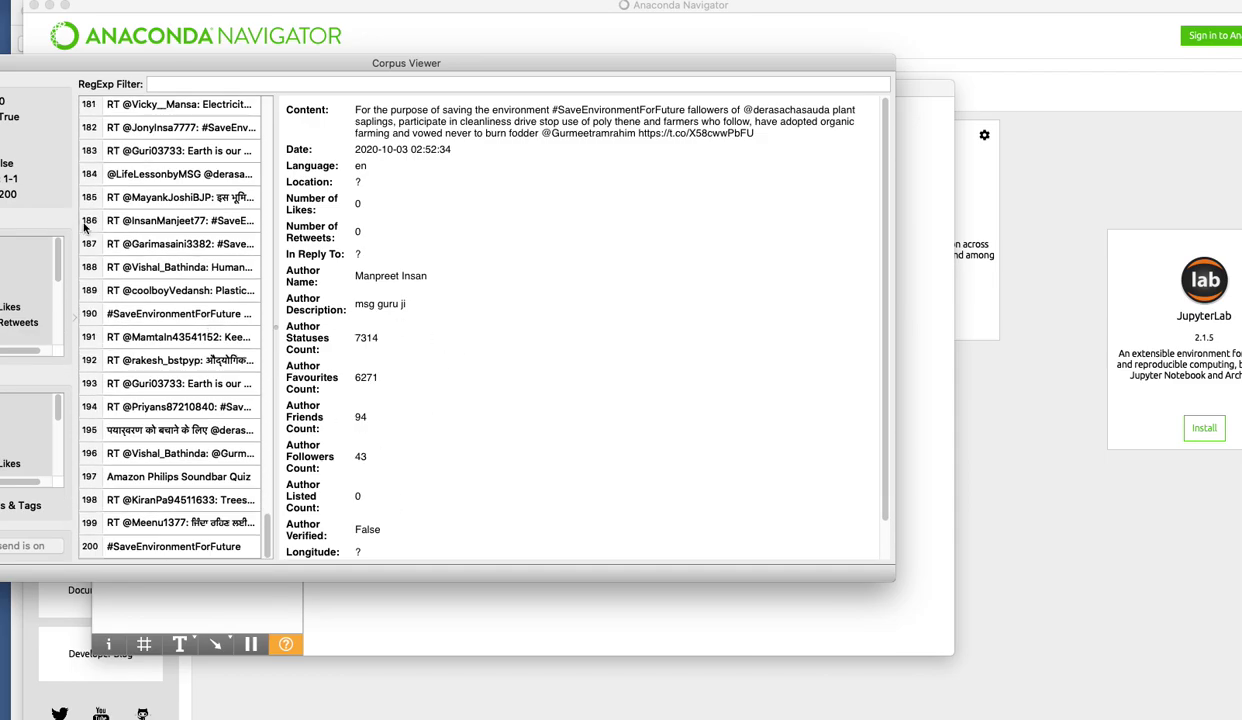
key(super+w)
- Add a Corpus to Network widget and feed it Corpus Viewer's matching documents
right_click(515, 375)
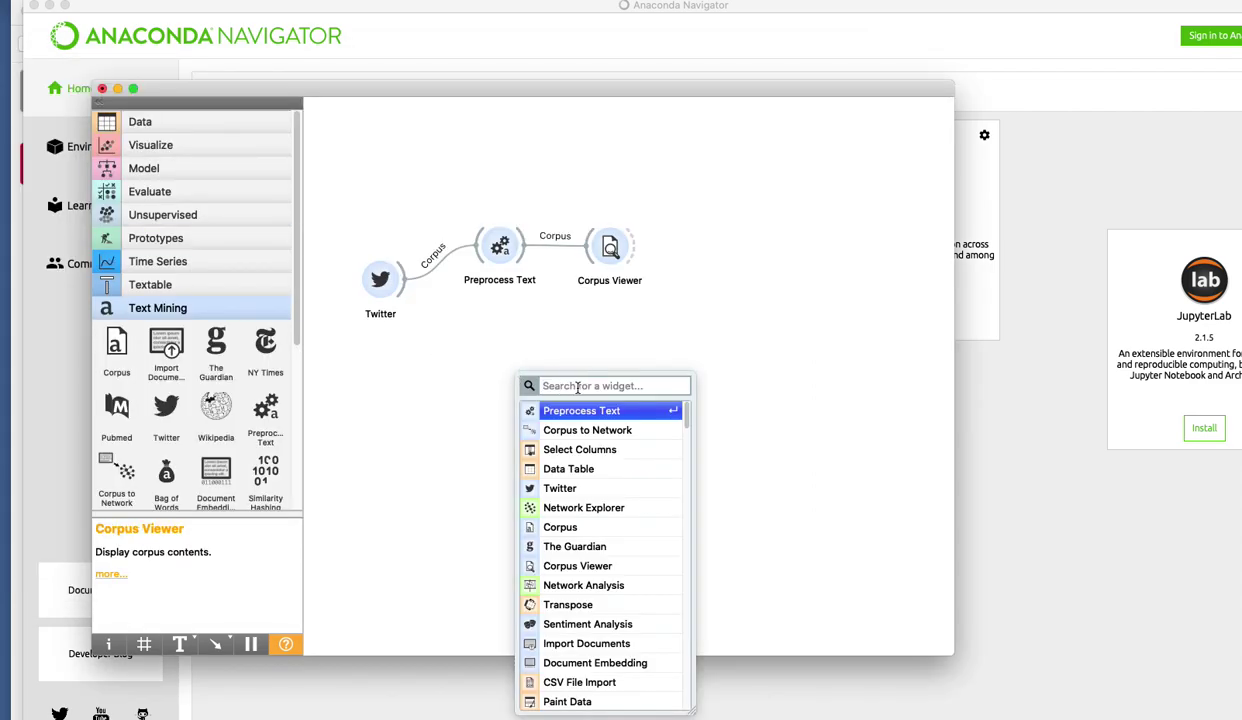
click(580, 430)
drag(521, 376, 637, 370)
drag(614, 250, 572, 292)
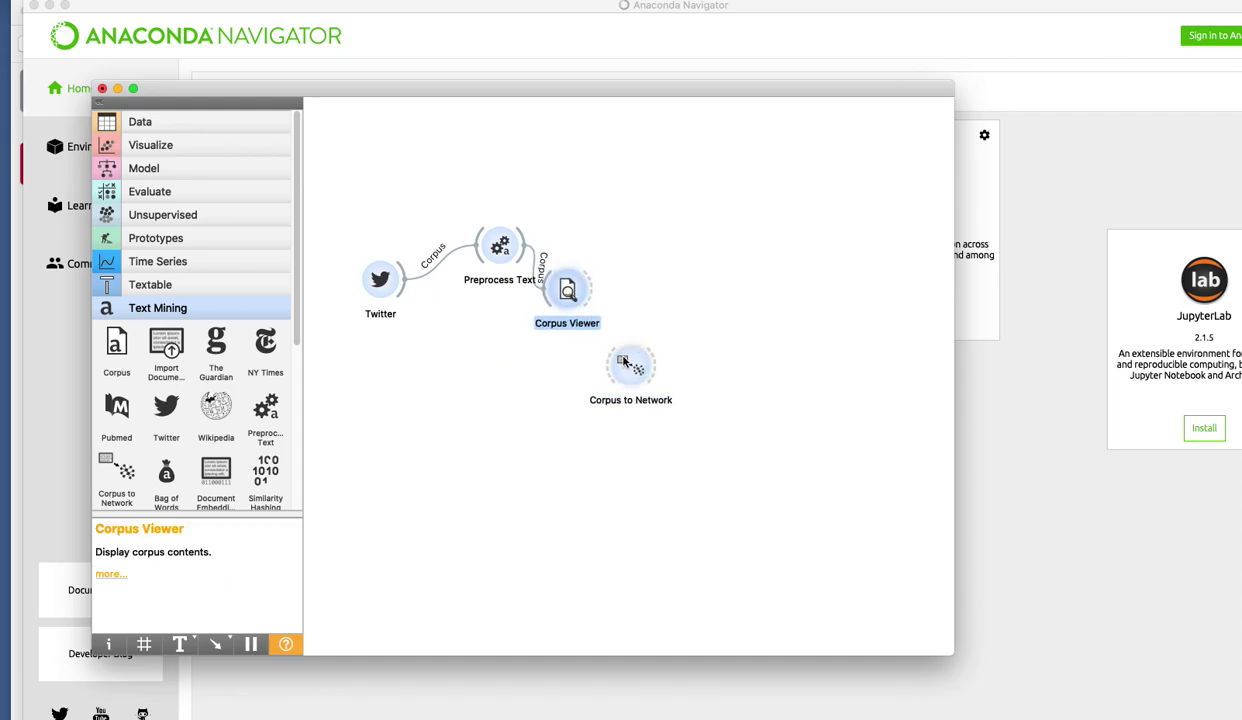
drag(630, 366, 668, 328)
drag(591, 290, 664, 328)
- Check its Word nodes and window size 200 settings, then place it below Corpus Viewer
double_click(668, 328)
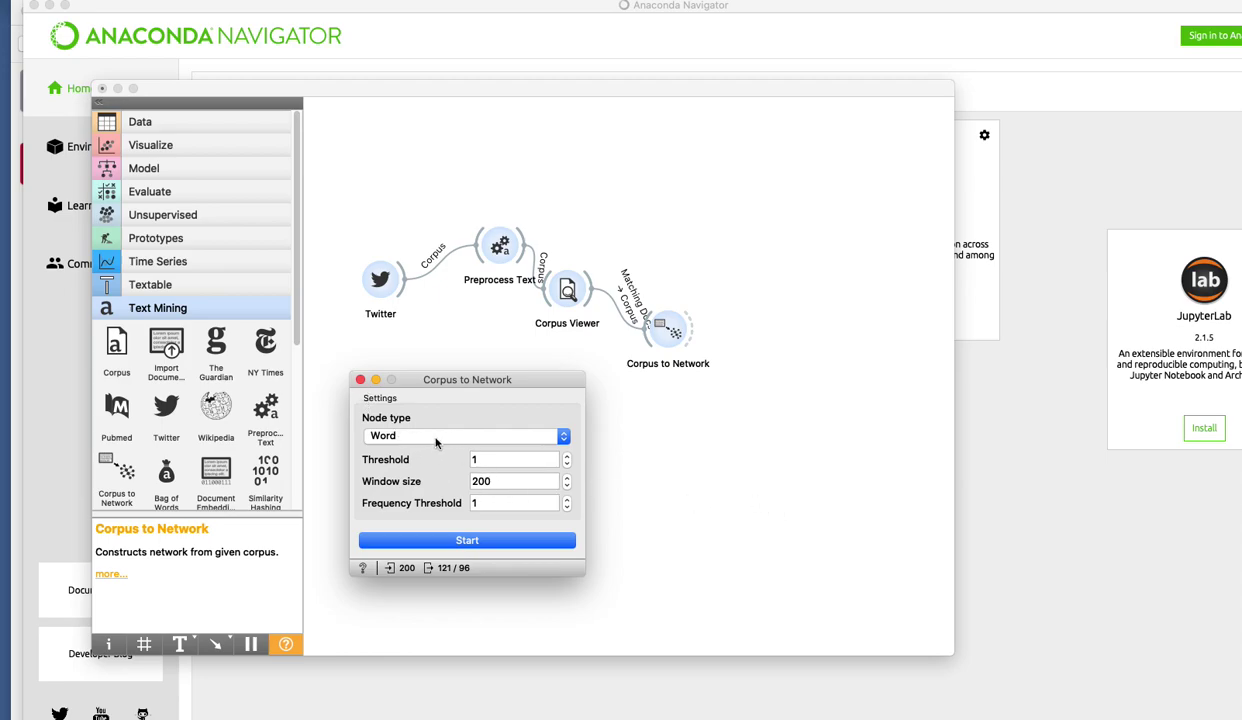
click(360, 379)
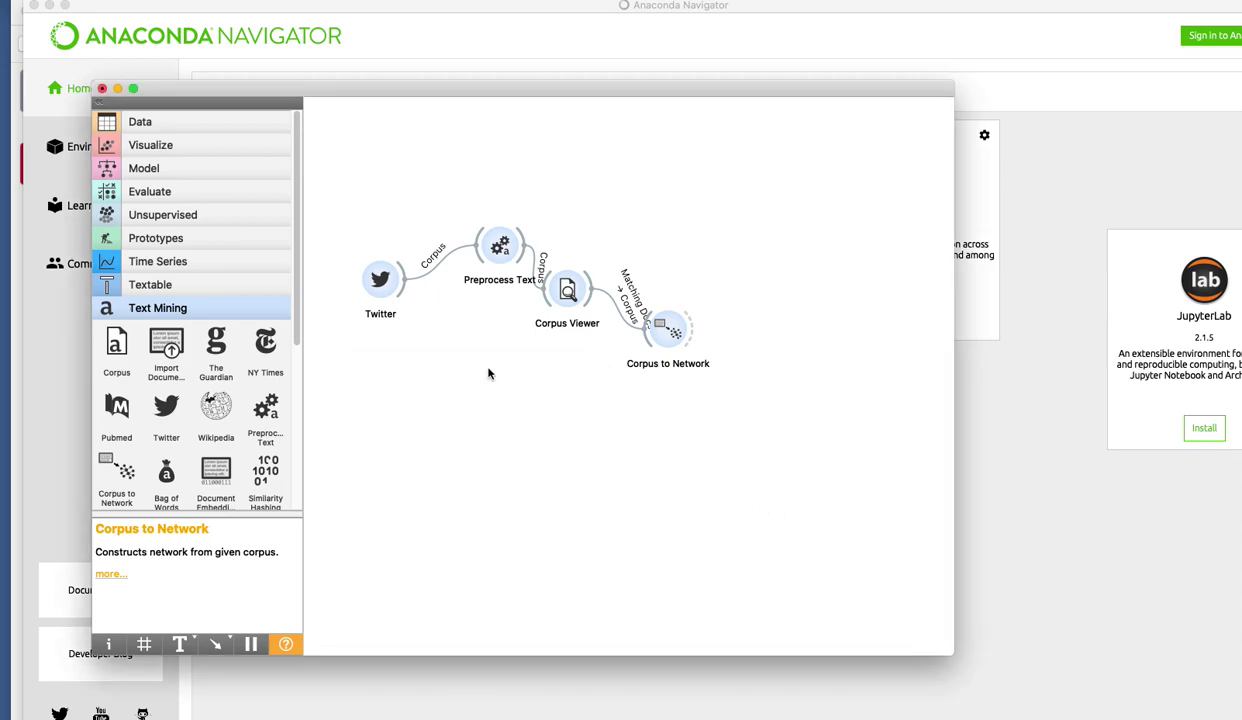
click(574, 285)
drag(574, 285, 606, 222)
drag(670, 340, 645, 360)
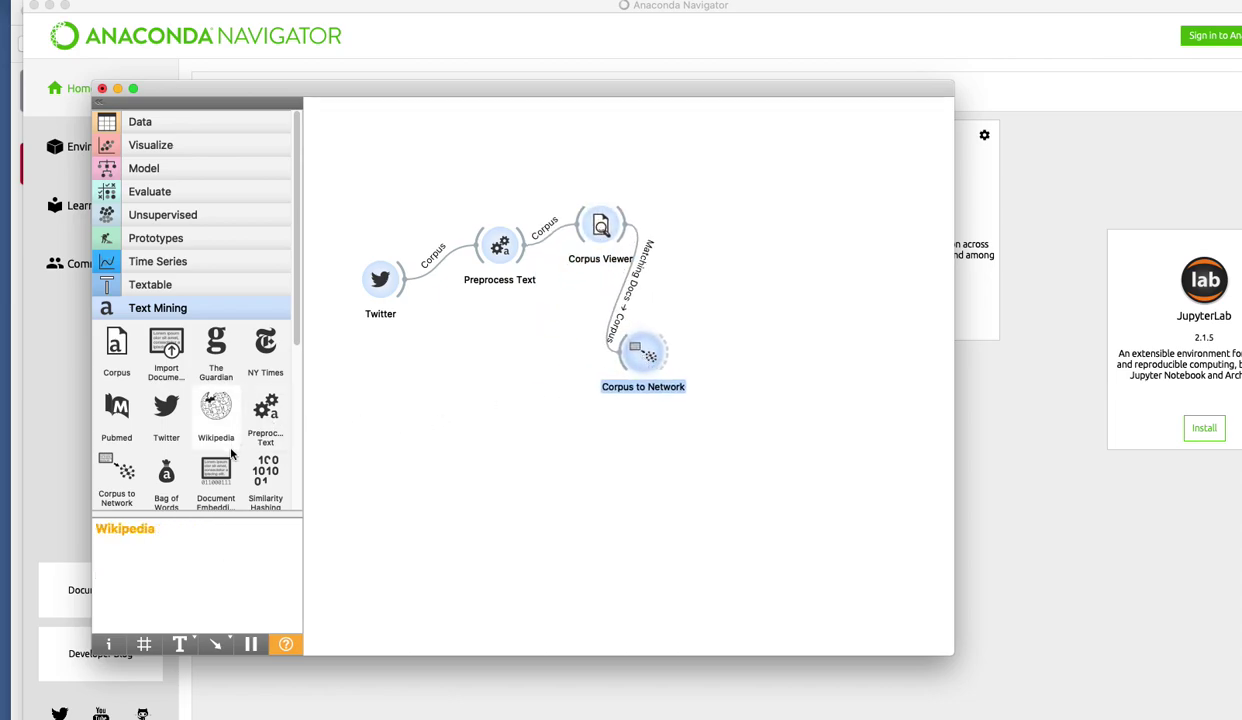
- Add a Network Explorer widget after Corpus to Network
scroll(231, 455, down, 3)
right_click(391, 400)
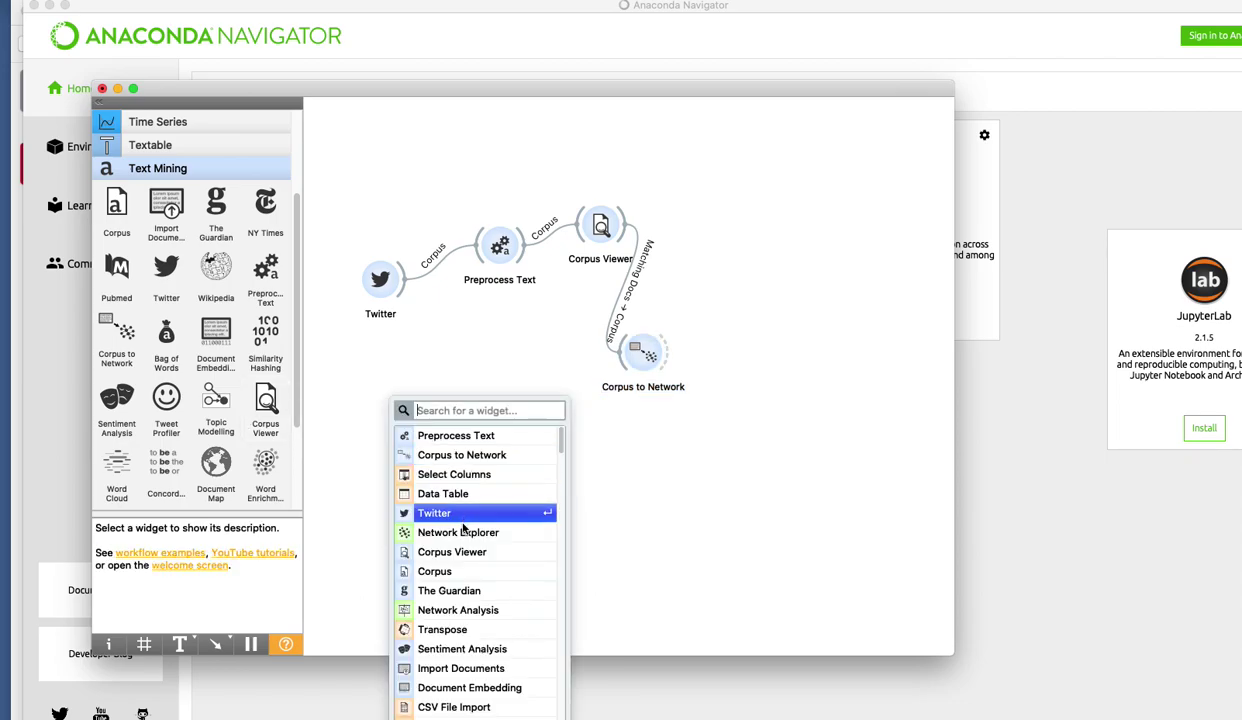
click(540, 533)
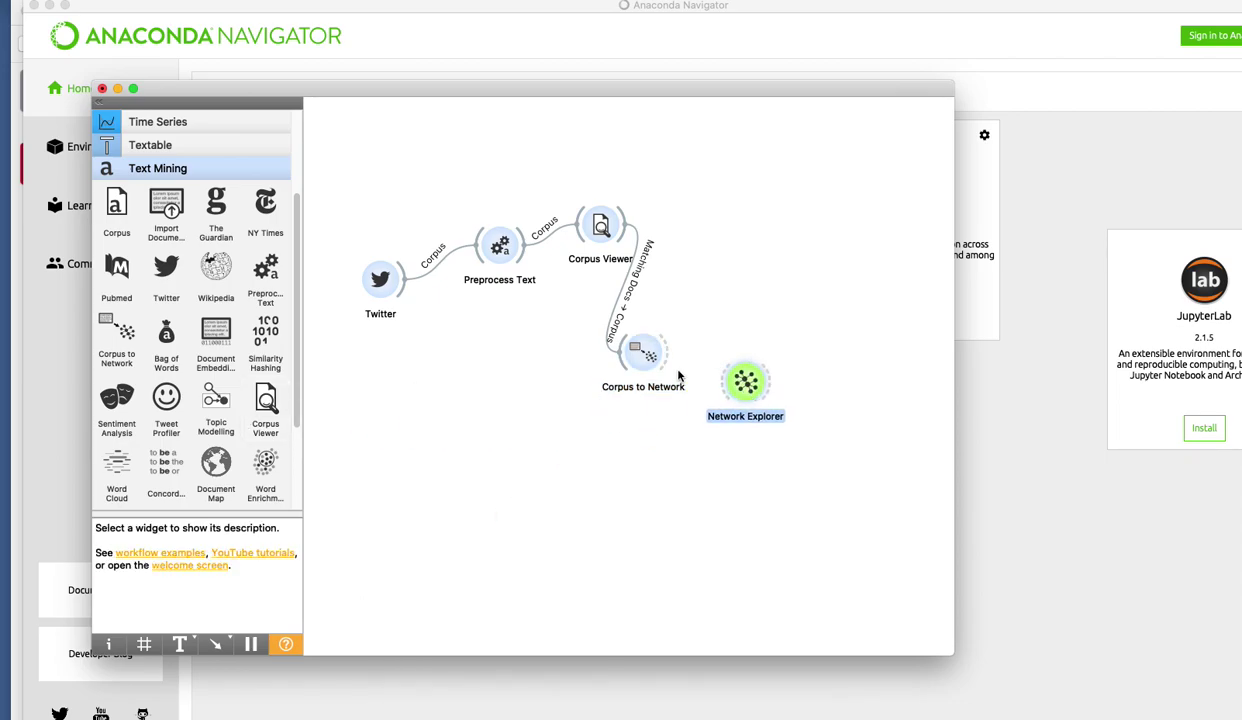
drag(603, 228, 541, 281)
drag(670, 350, 740, 382)
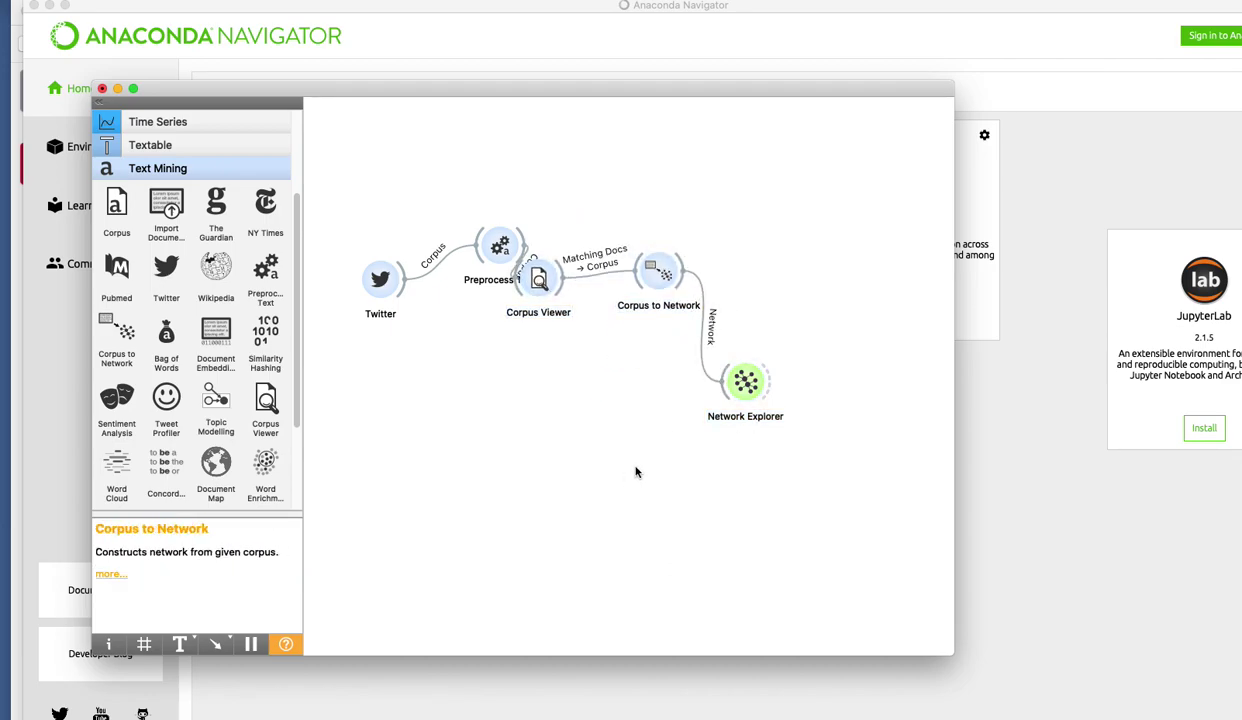
- Rearrange Twitter, Preprocess Text, Corpus Viewer and Corpus to Network on the canvas
drag(541, 280, 597, 205)
drag(500, 245, 493, 190)
drag(385, 288, 416, 355)
click(476, 418)
drag(655, 270, 703, 205)
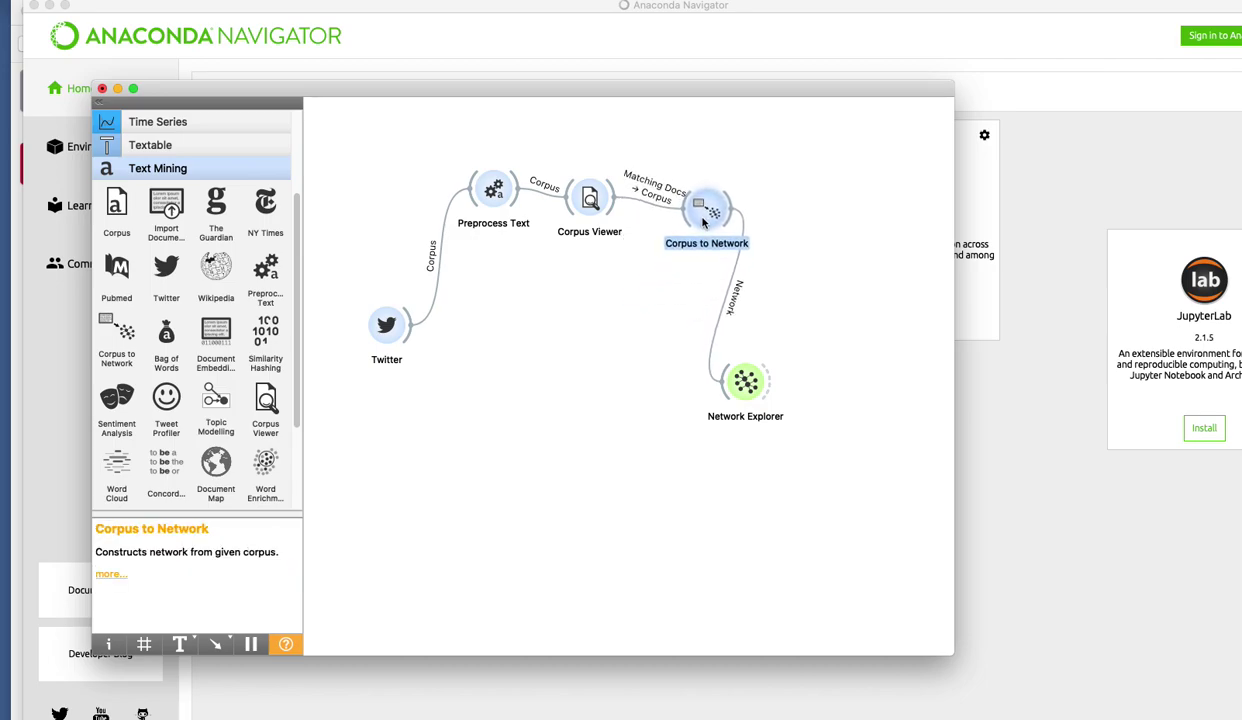
click(491, 329)
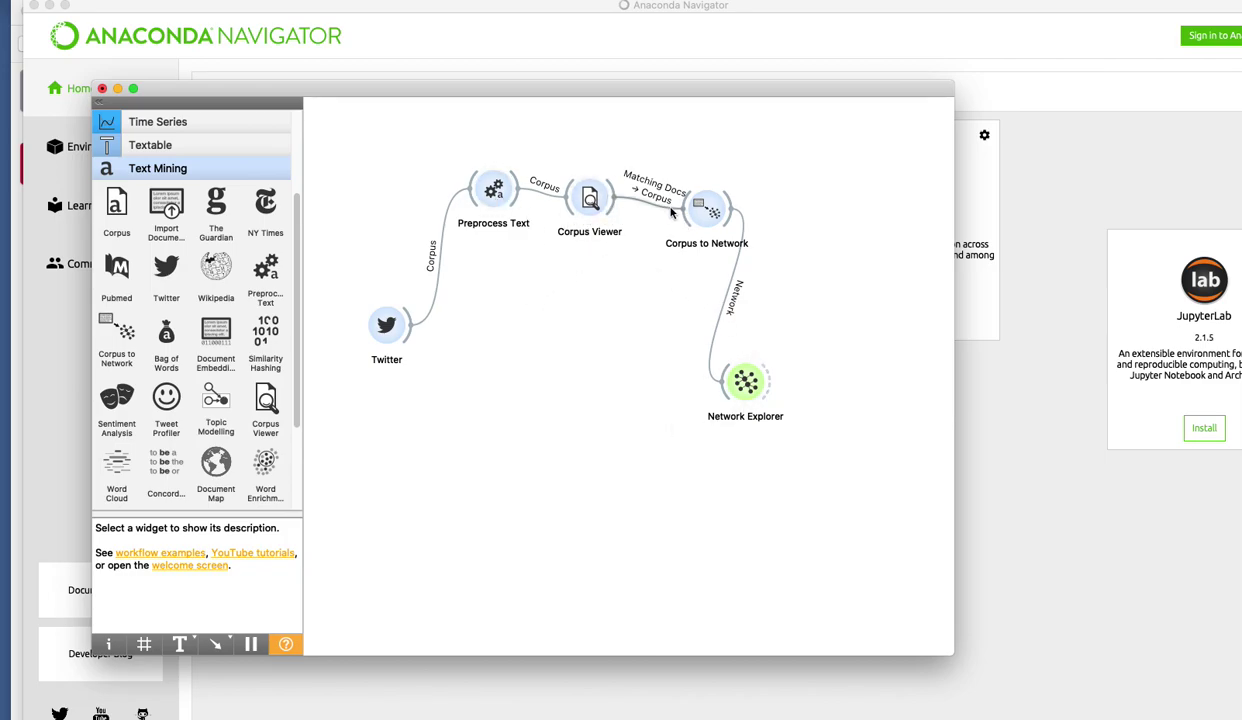
drag(590, 198, 594, 157)
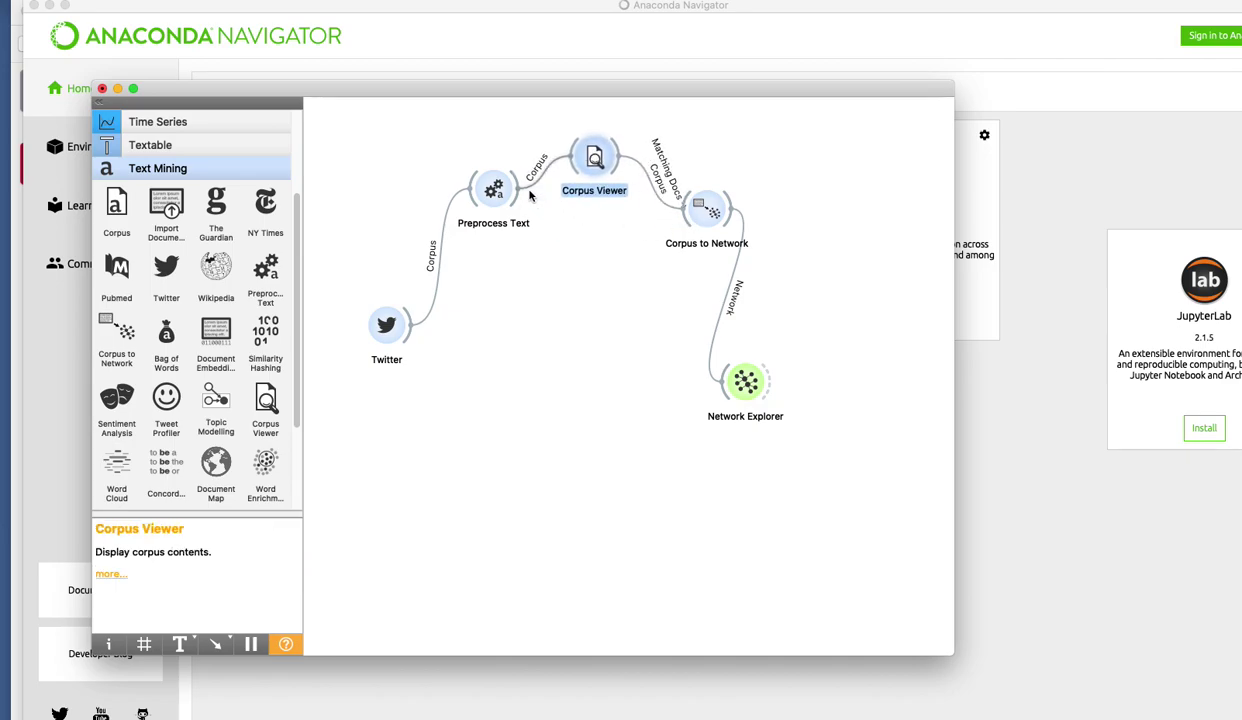
- Feed Corpus to Network directly from Preprocess Text and pull Network Explorer closer
drag(517, 190, 700, 210)
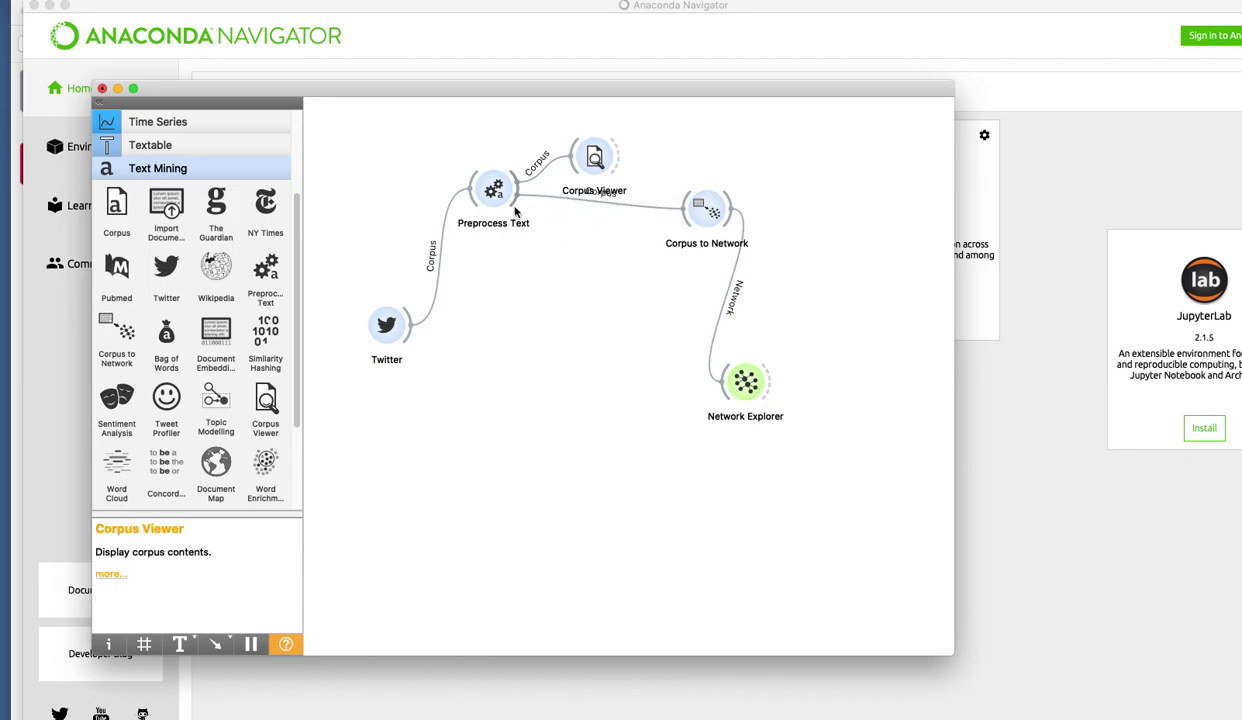
drag(592, 156, 603, 137)
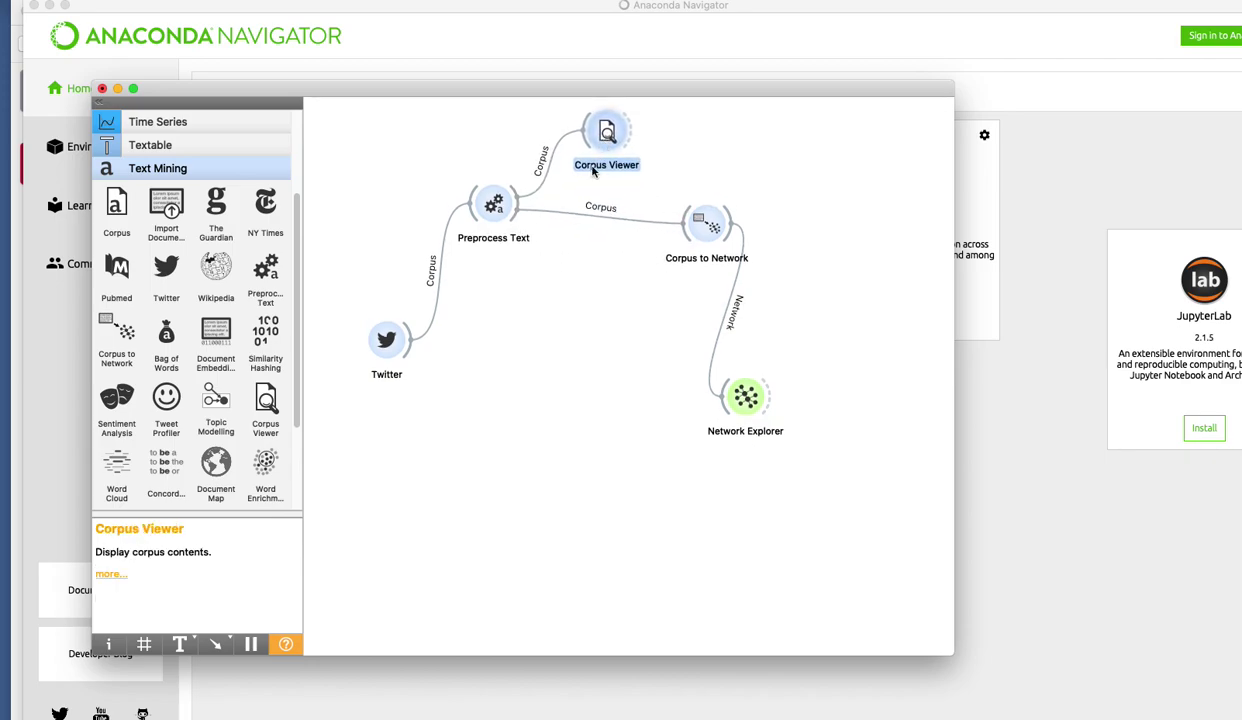
drag(703, 234, 607, 252)
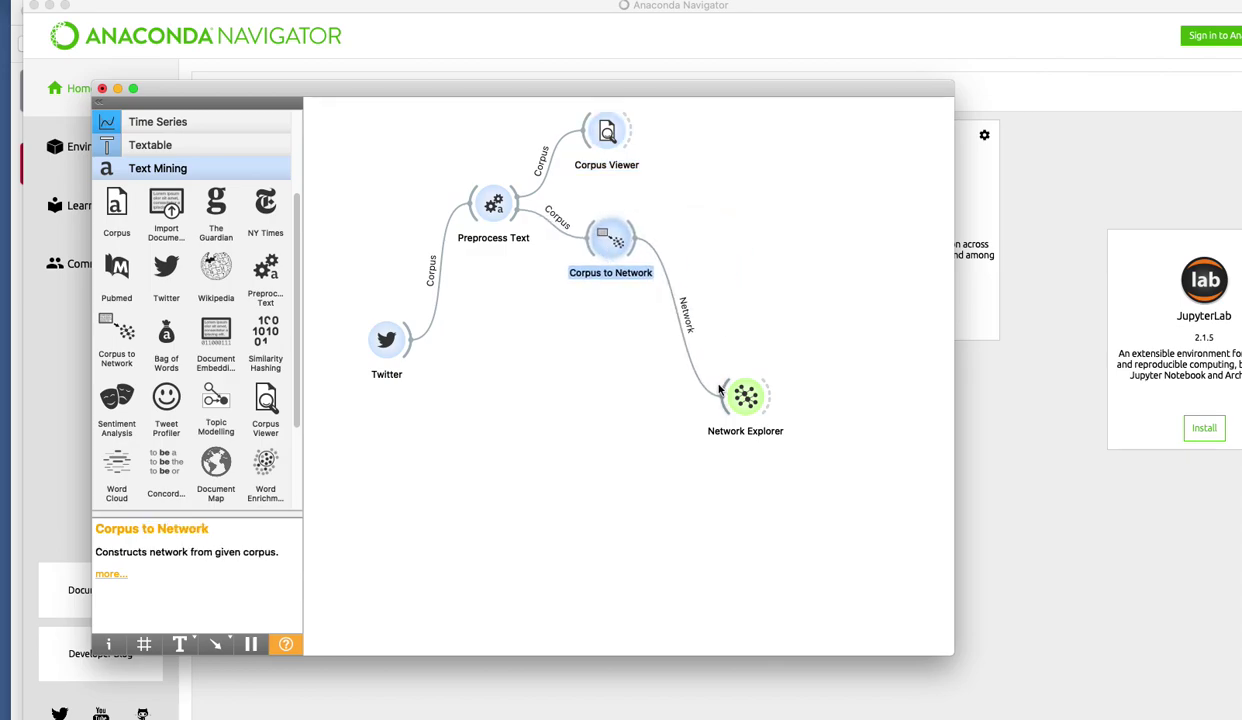
drag(719, 390, 623, 362)
- View the 121-node, 96-edge word network full screen in Network Explorer, then close it
click(665, 454)
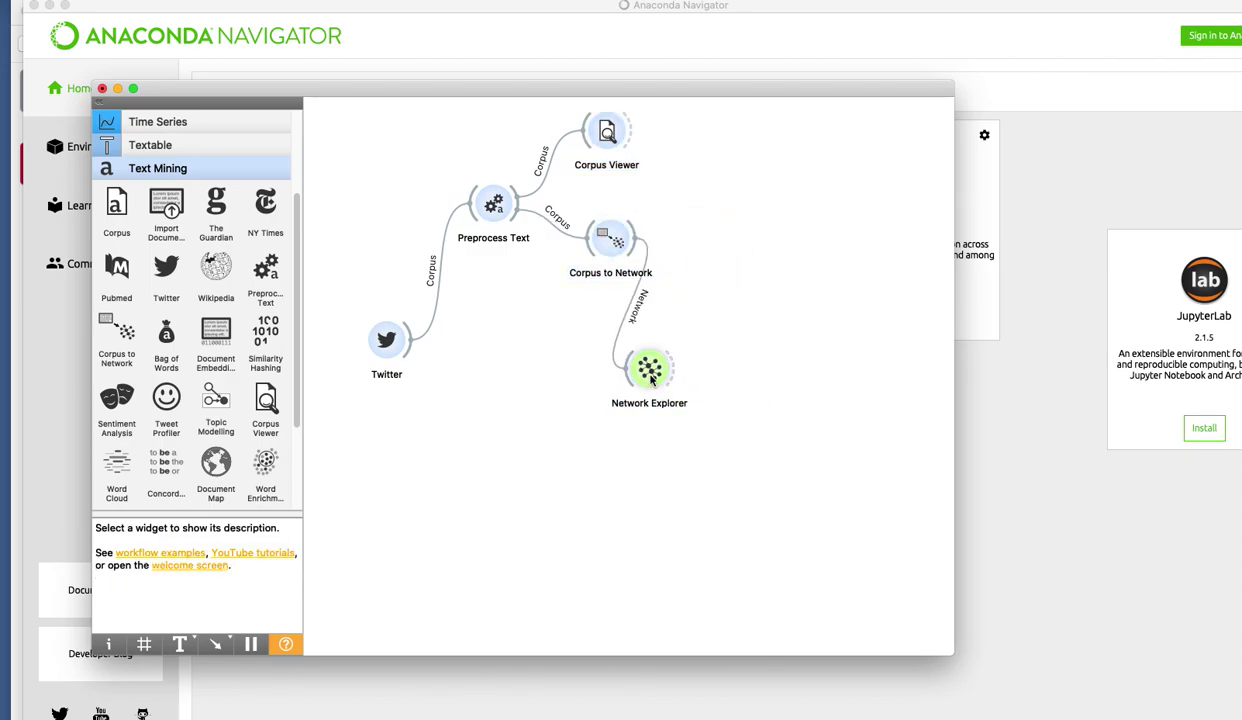
double_click(649, 370)
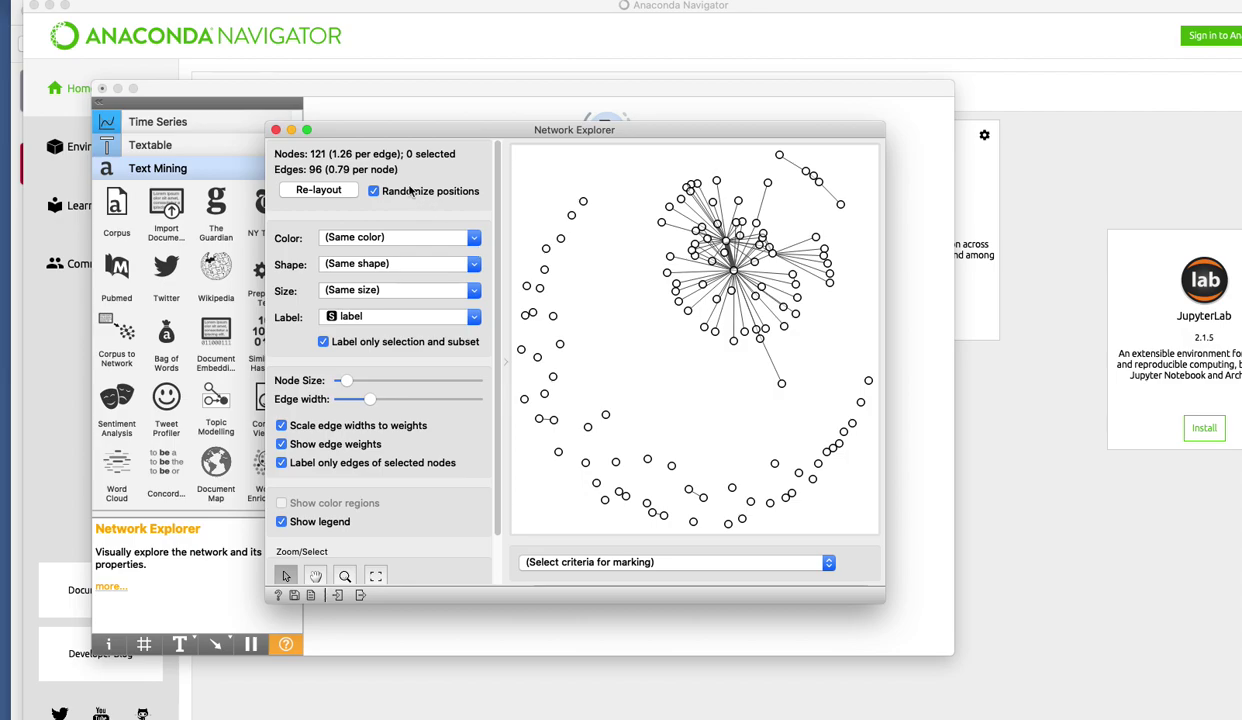
click(309, 131)
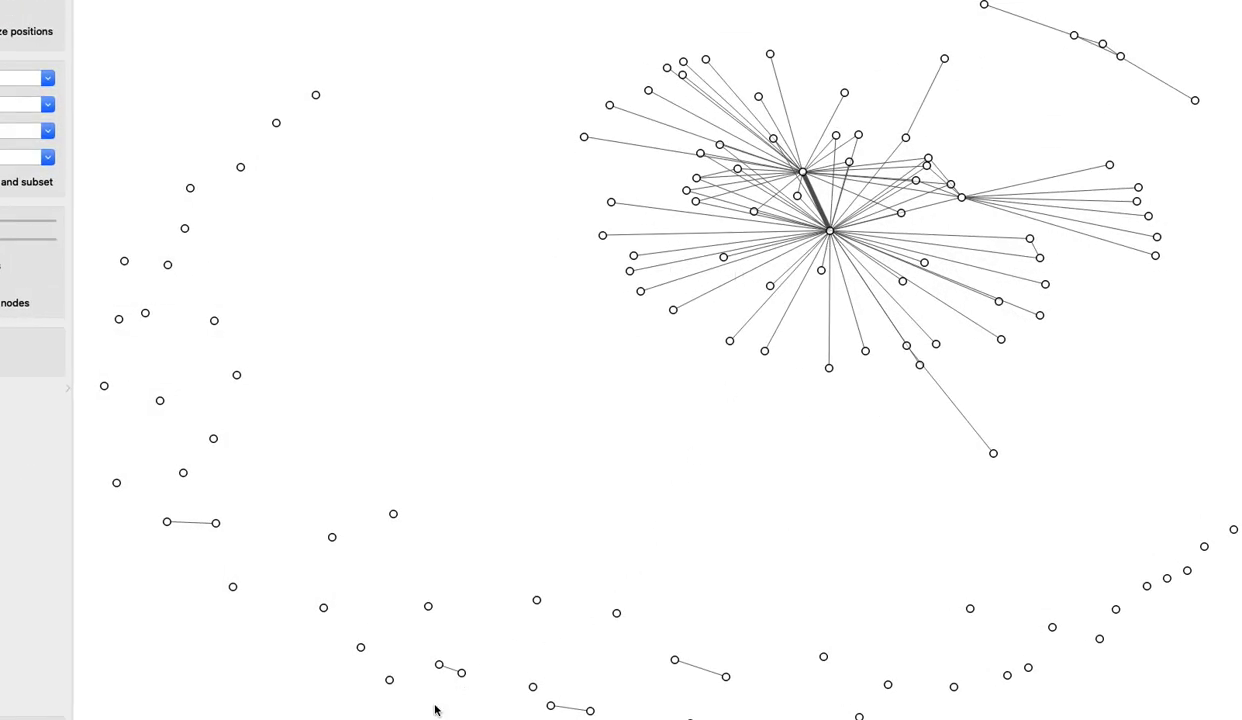
mouse_move(113, 19)
key(ctrl+super+f)
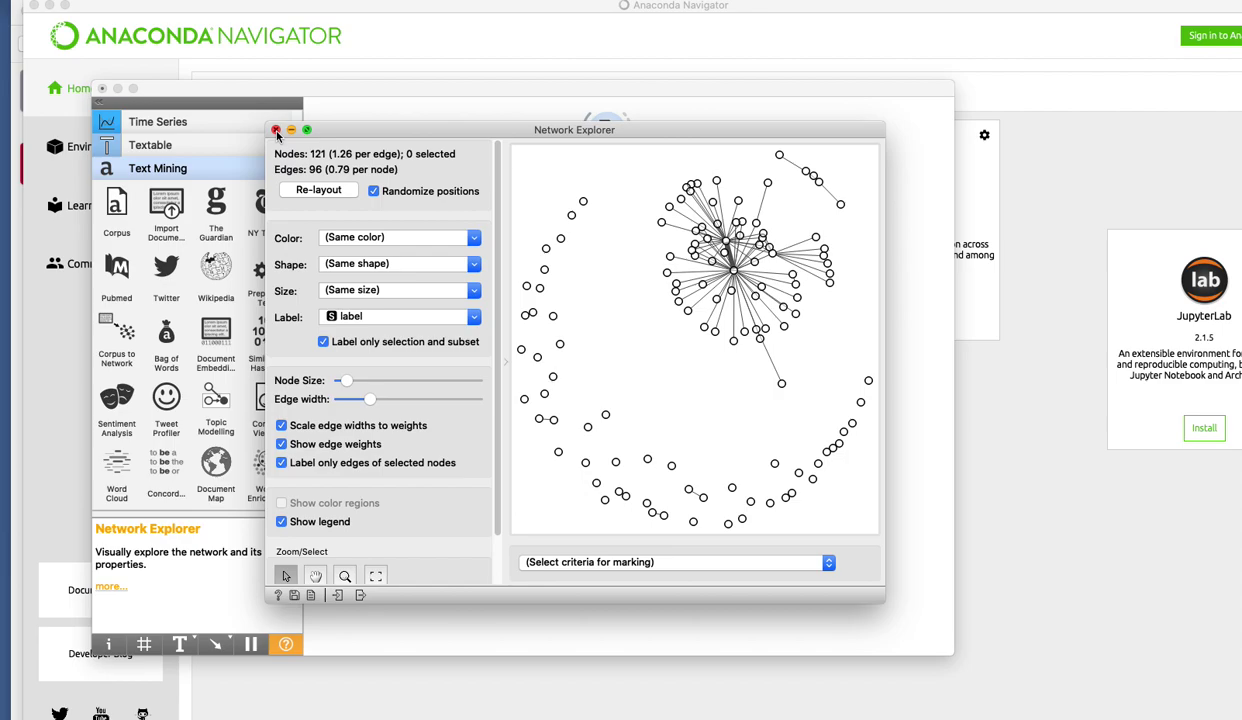
click(276, 130)
- Reopen Network Explorer briefly and review the Corpus to Network settings
double_click(655, 378)
click(277, 131)
double_click(610, 240)
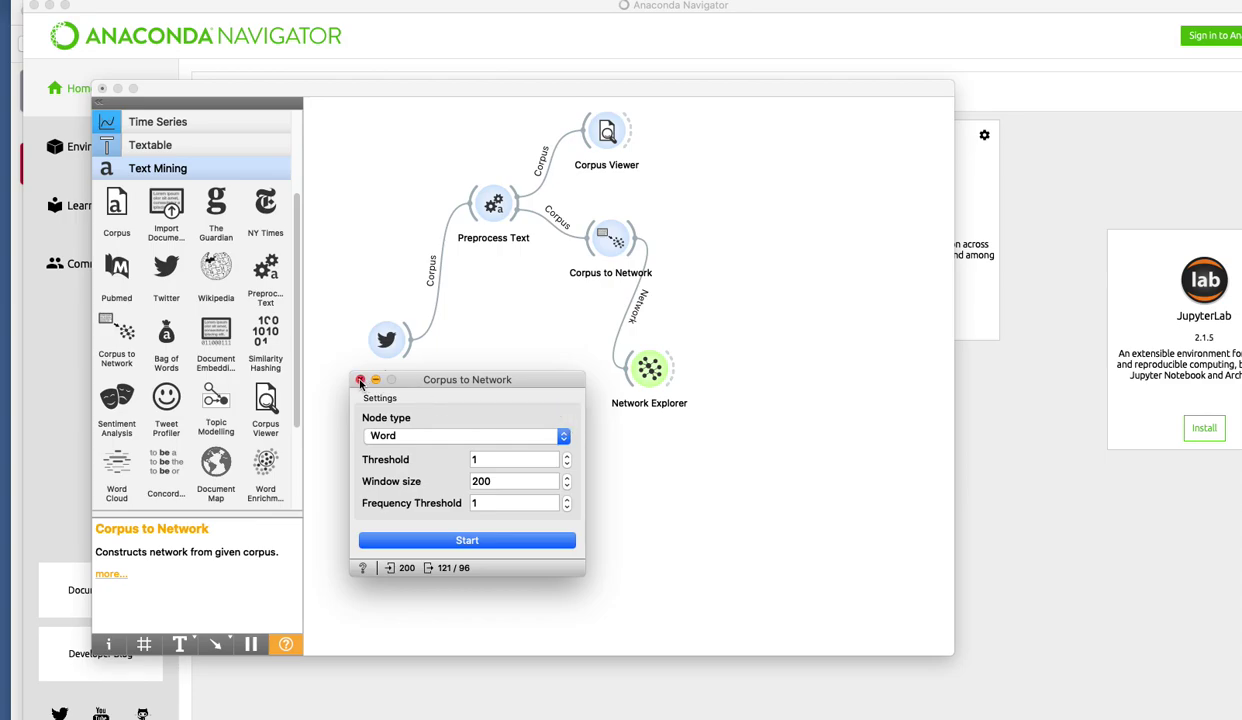
click(360, 381)
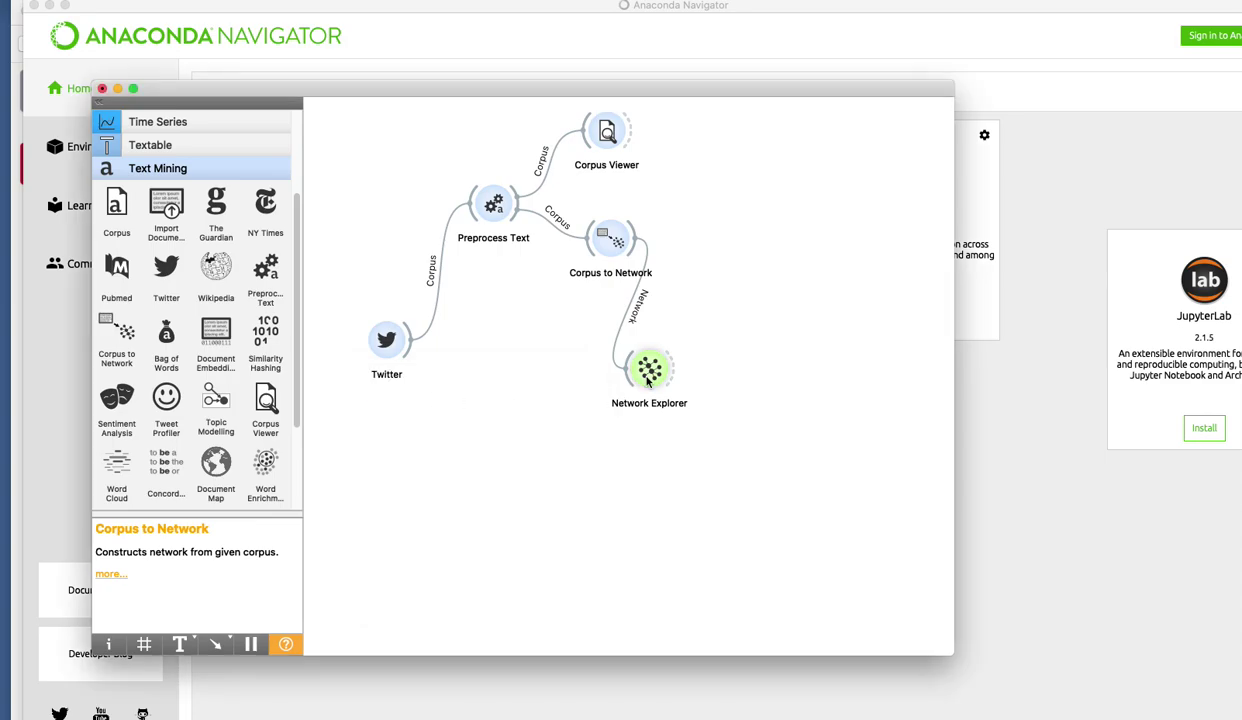
- Move Network Explorer up and right and confirm nodes stay a single colour
drag(660, 369, 768, 322)
double_click(766, 324)
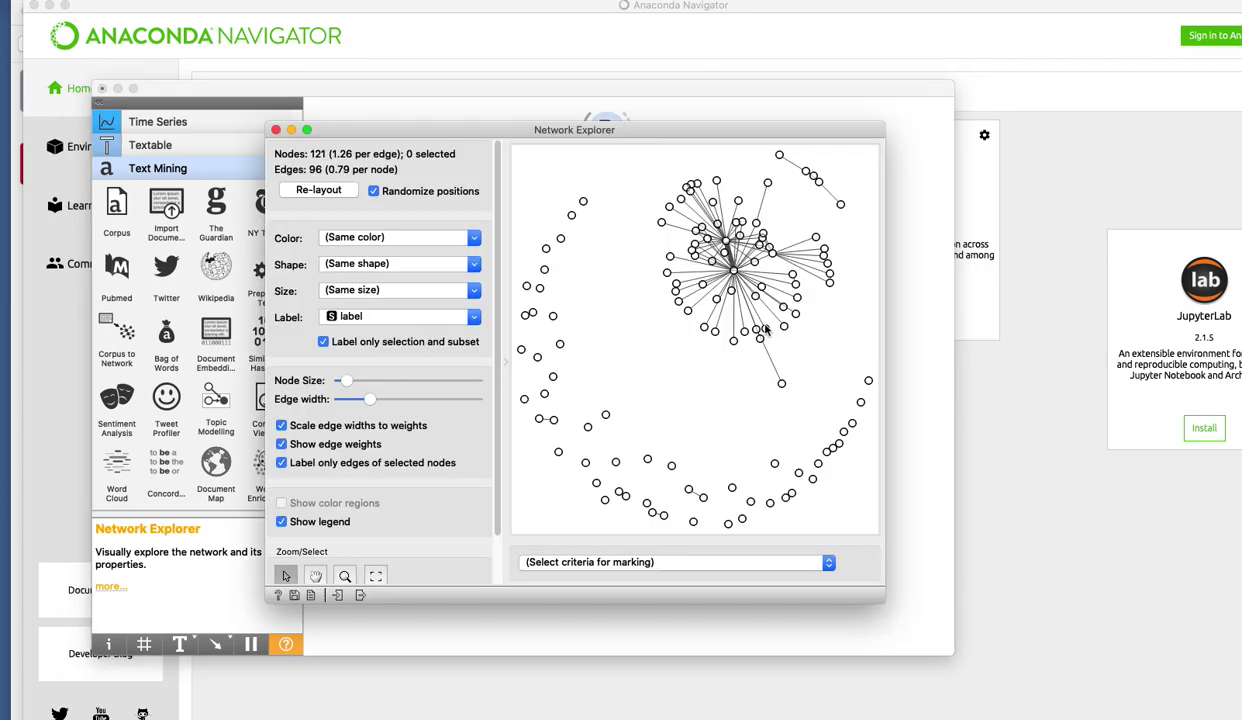
click(396, 241)
click(388, 252)
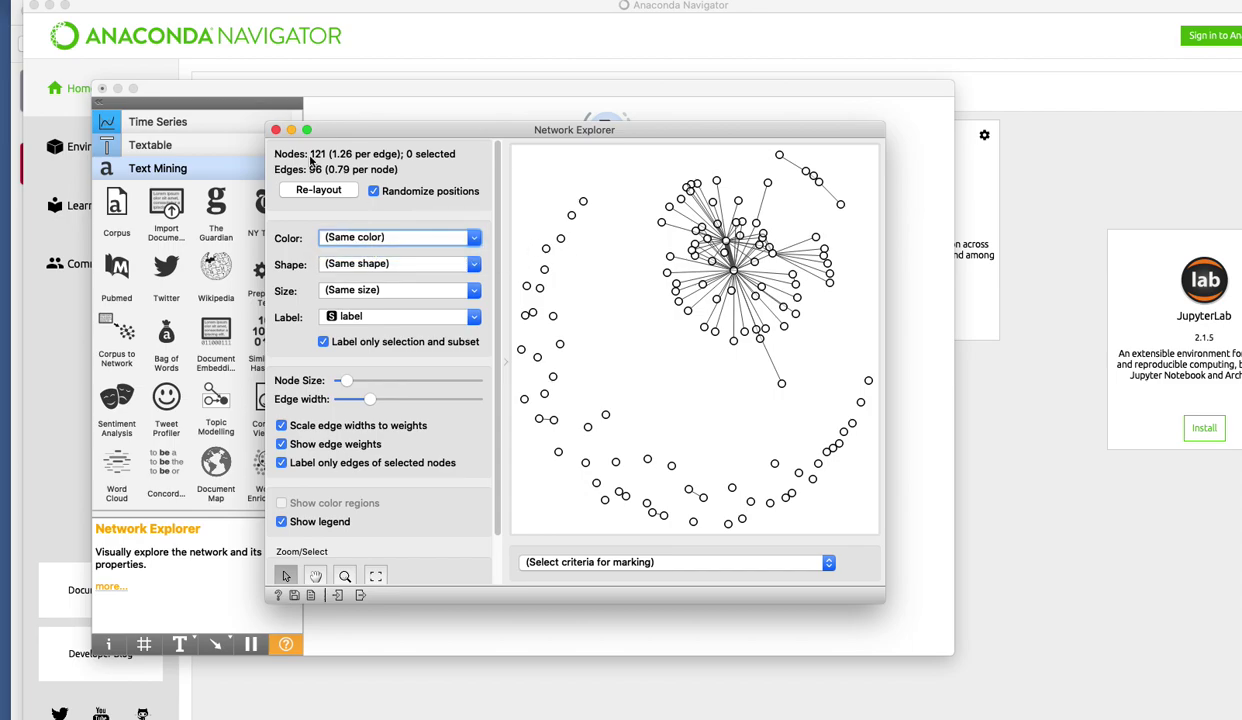
click(276, 131)
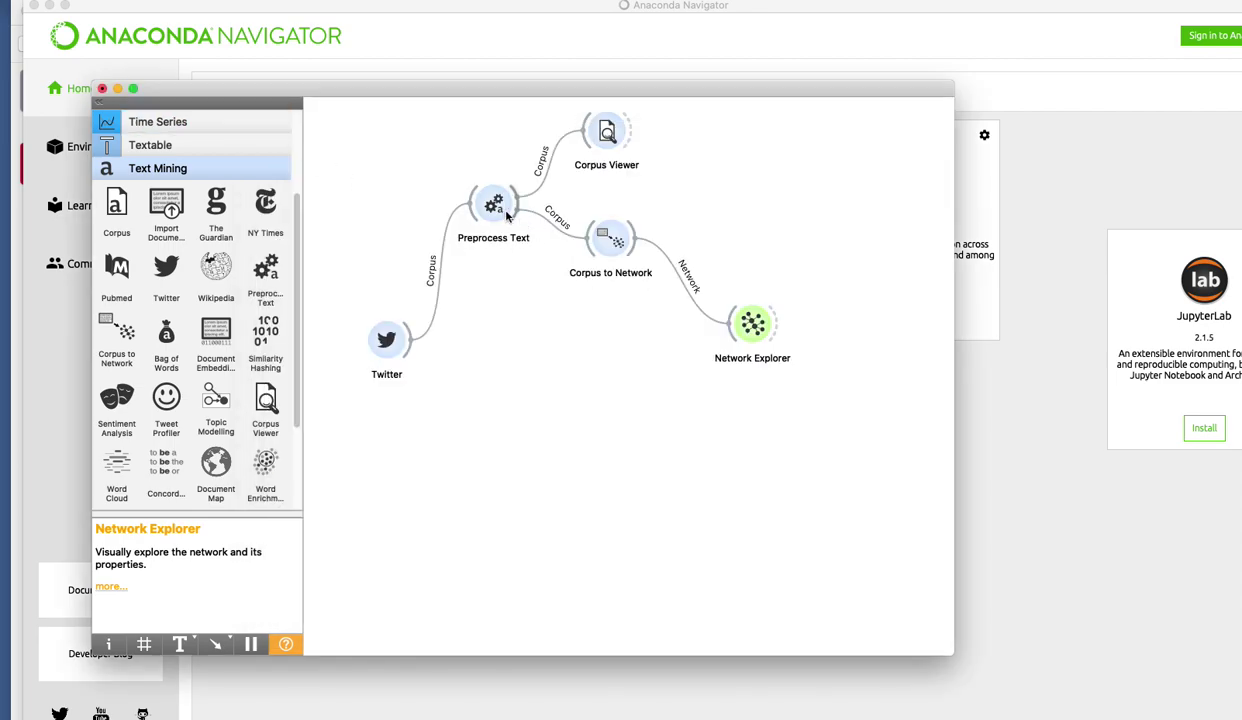
- Review the Preprocess Text and Corpus to Network settings without changing them
drag(495, 238, 492, 242)
click(453, 318)
double_click(505, 207)
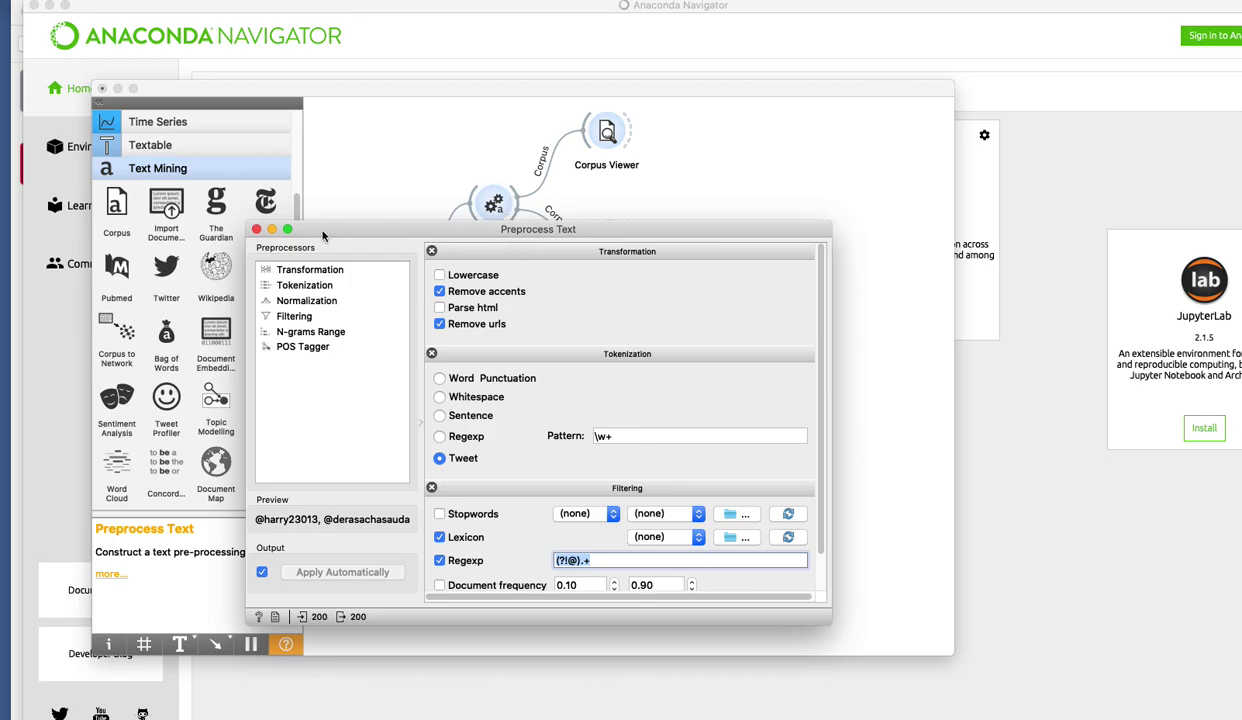
click(257, 230)
double_click(596, 244)
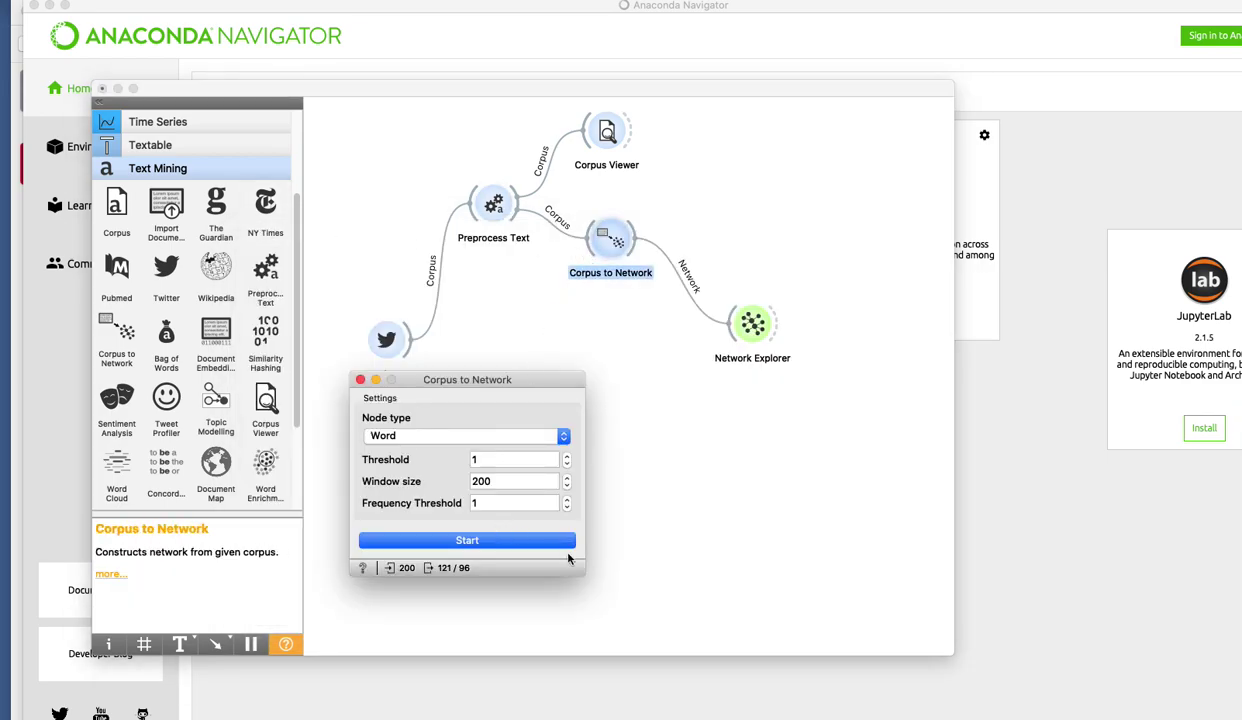
click(360, 380)
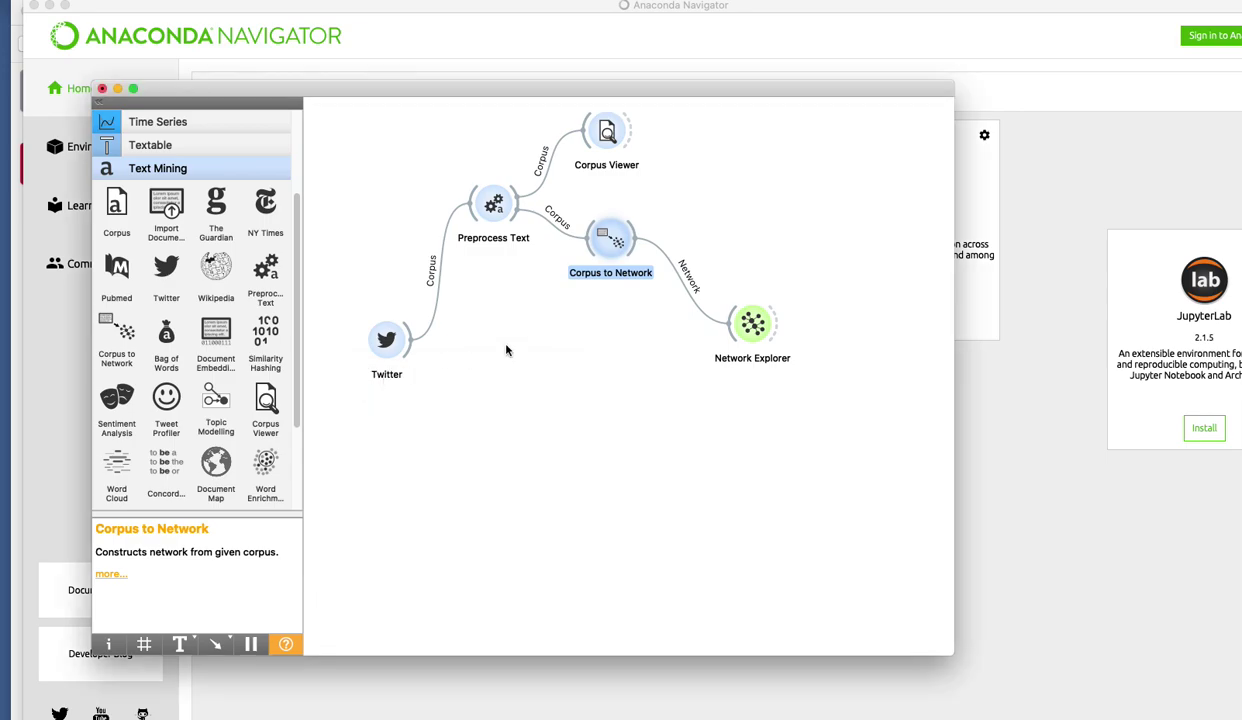
- Add a Node Data to Node Data connection on the Network Explorer link
double_click(690, 305)
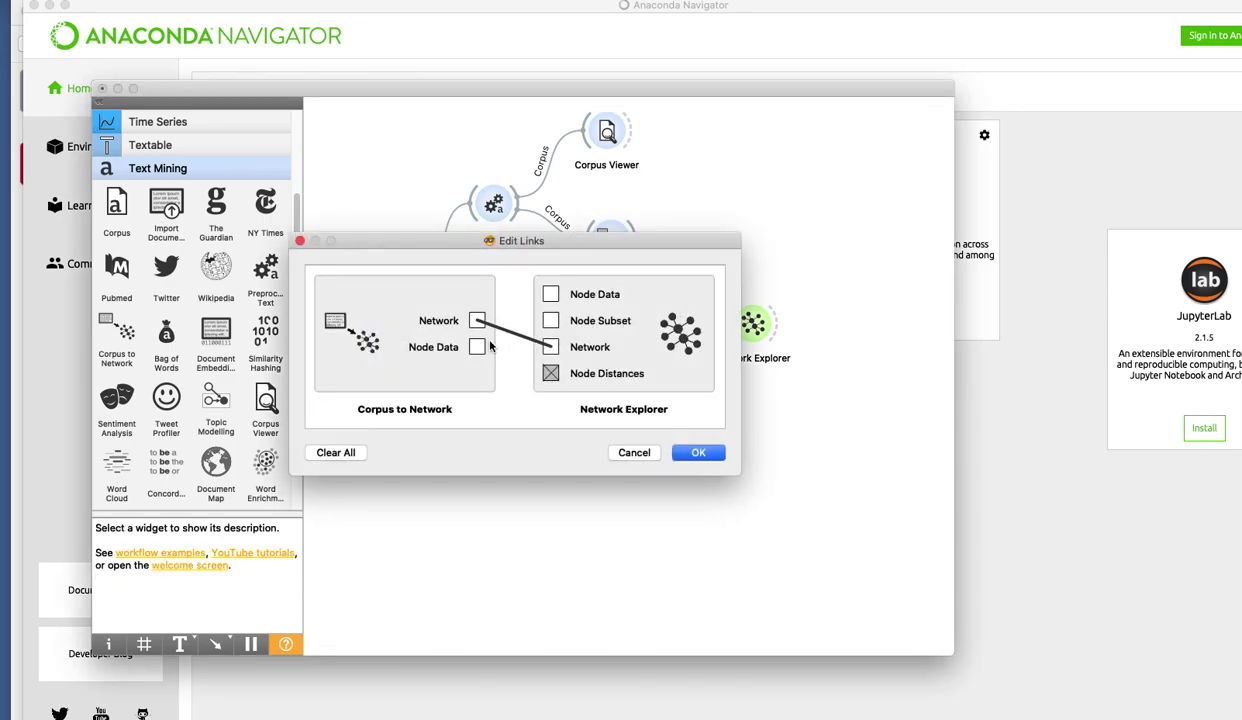
drag(477, 346, 551, 294)
click(698, 454)
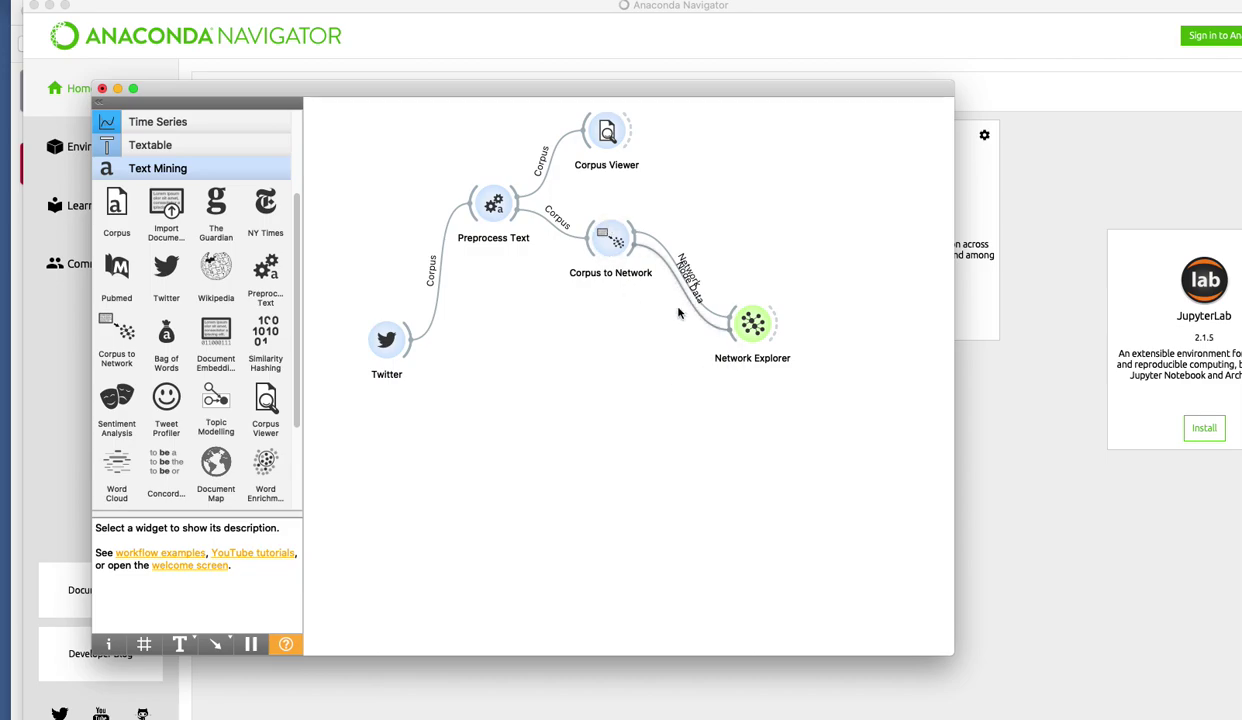
- View the network full screen, nodes coloured and sized by word_frequency with a 0–70 legend
double_click(730, 322)
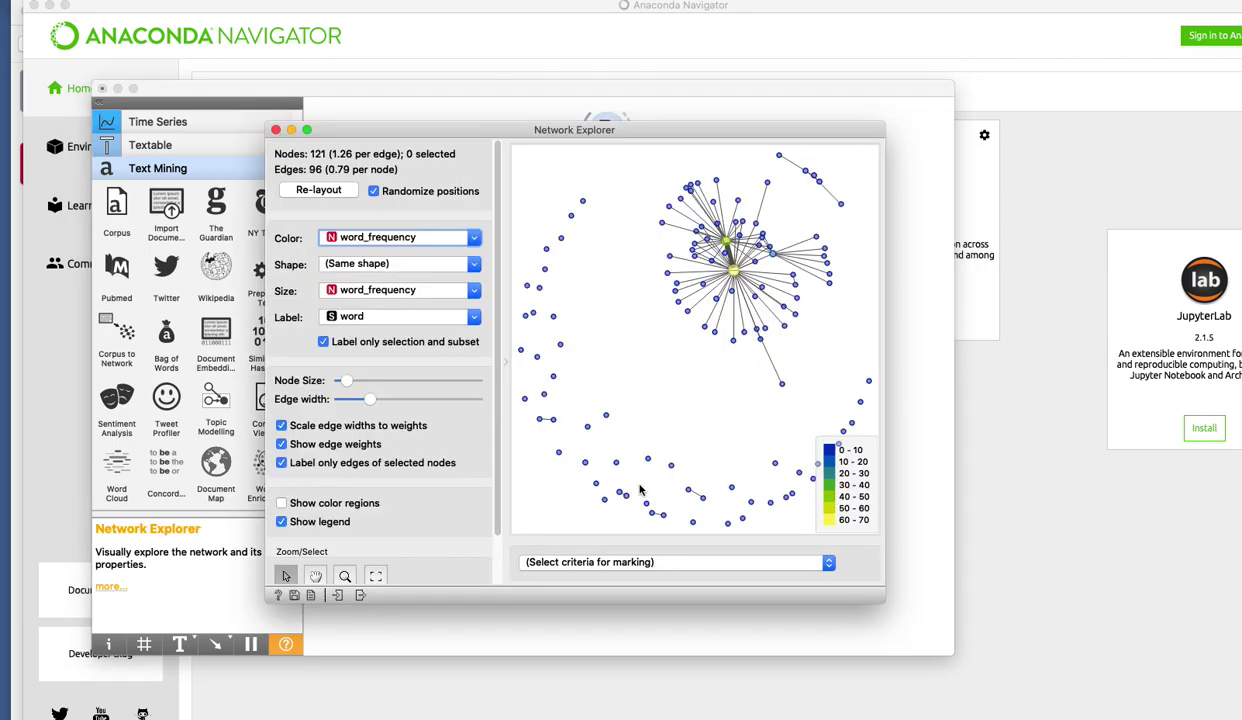
click(308, 133)
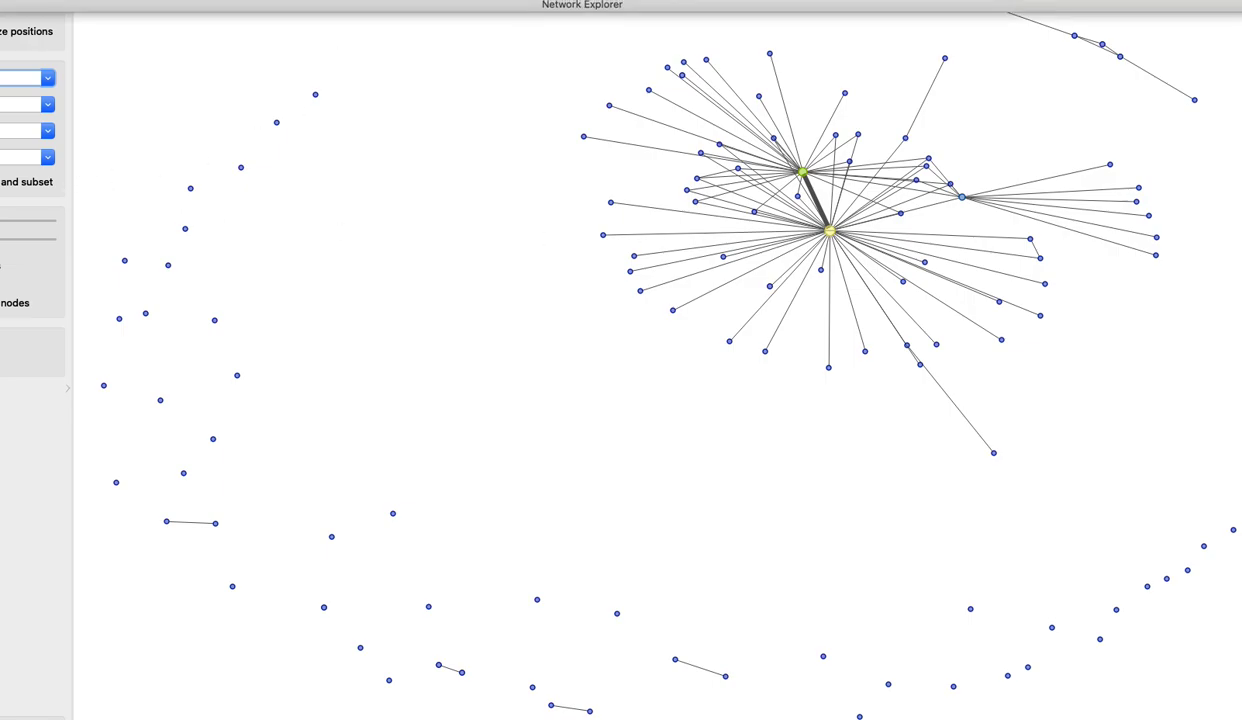
click(30, 5)
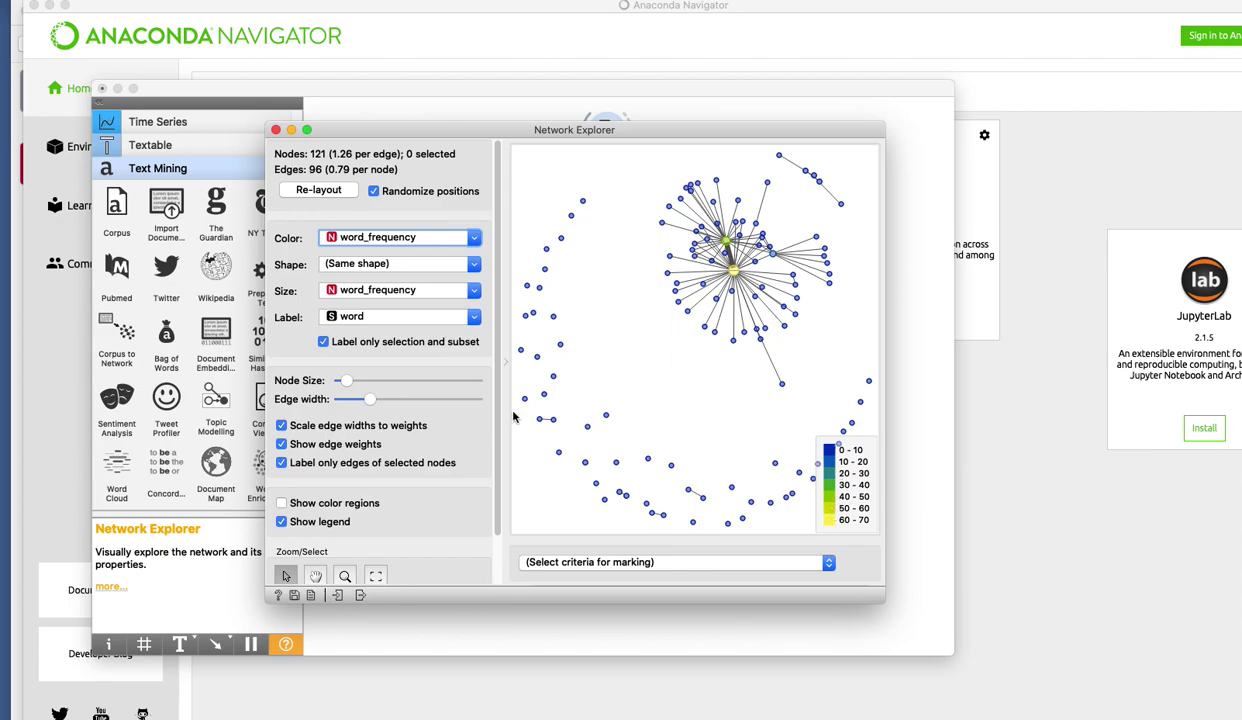
- Mark nodes with most connections and raise the count so three hub accounts are highlighted
click(608, 562)
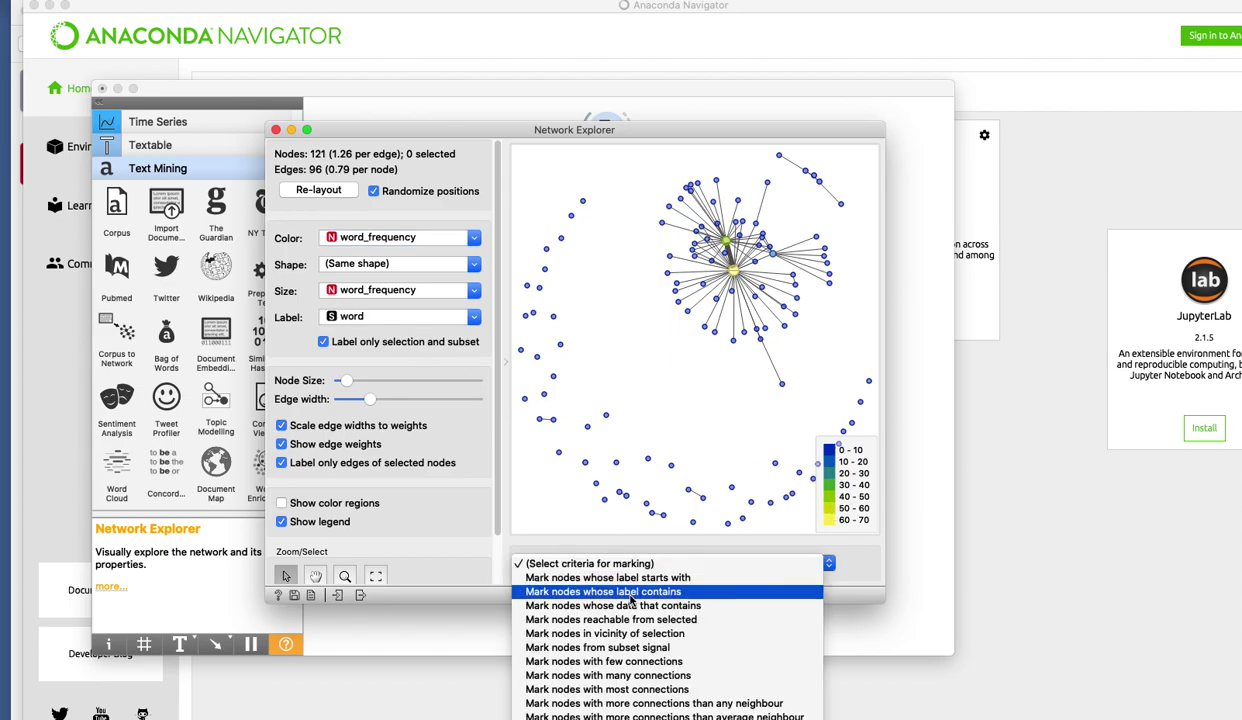
click(667, 690)
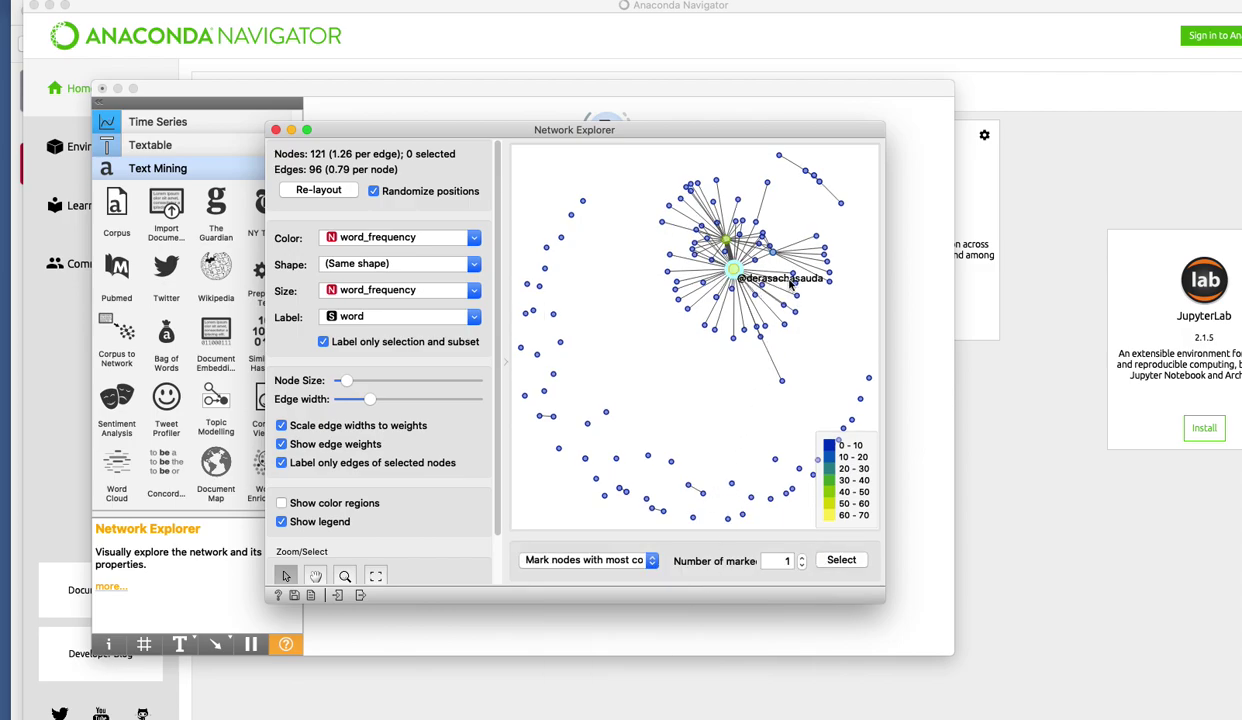
click(308, 130)
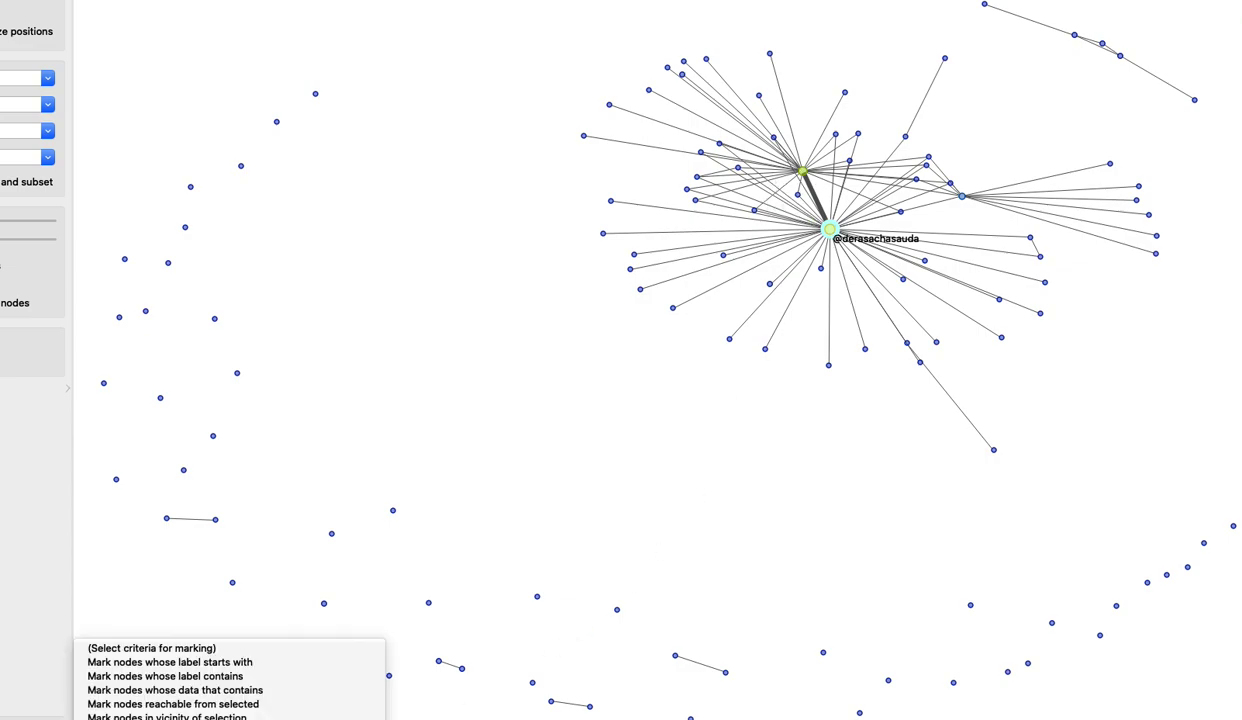
click(173, 703)
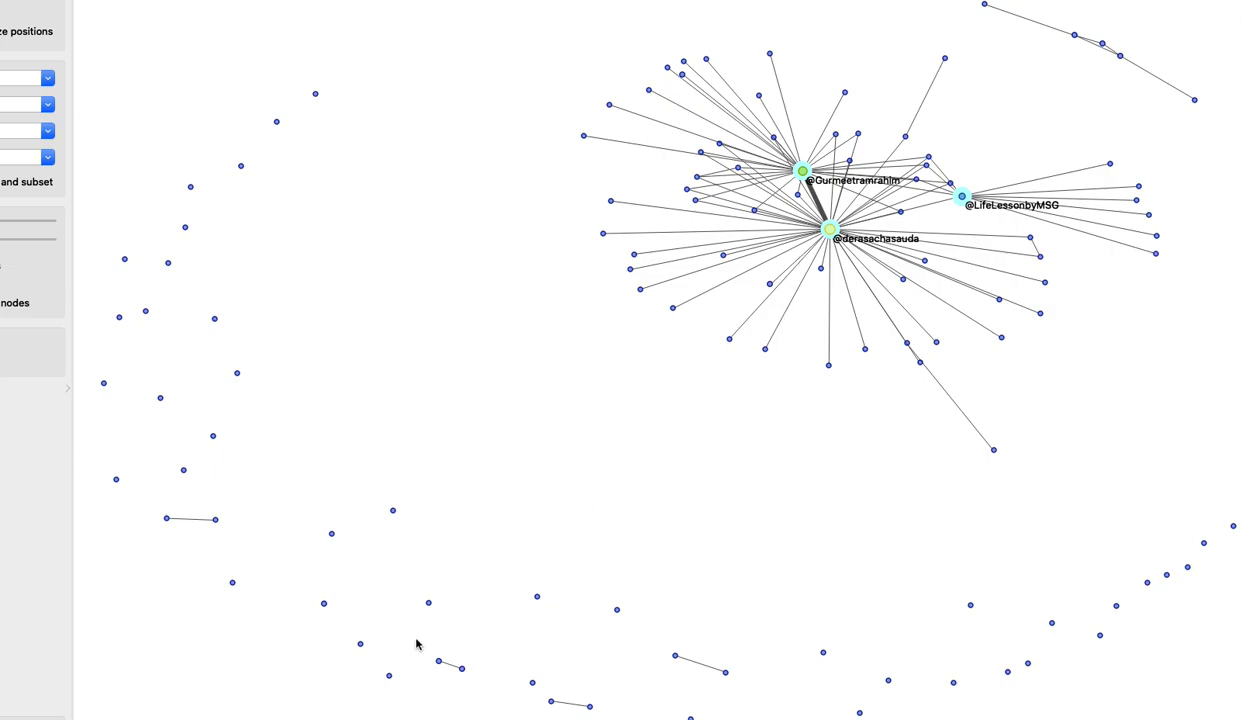
click(230, 652)
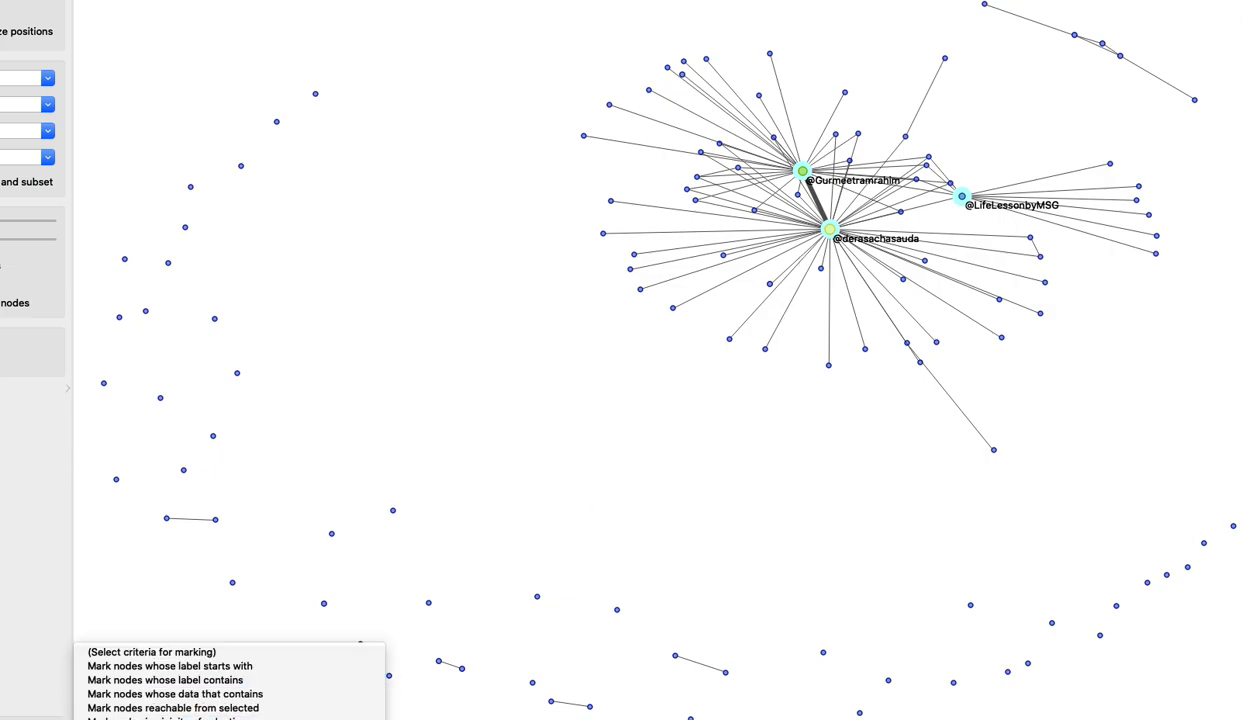
- Mark all nodes, select the 6 nodes around the central hub, and leave full screen
click(165, 680)
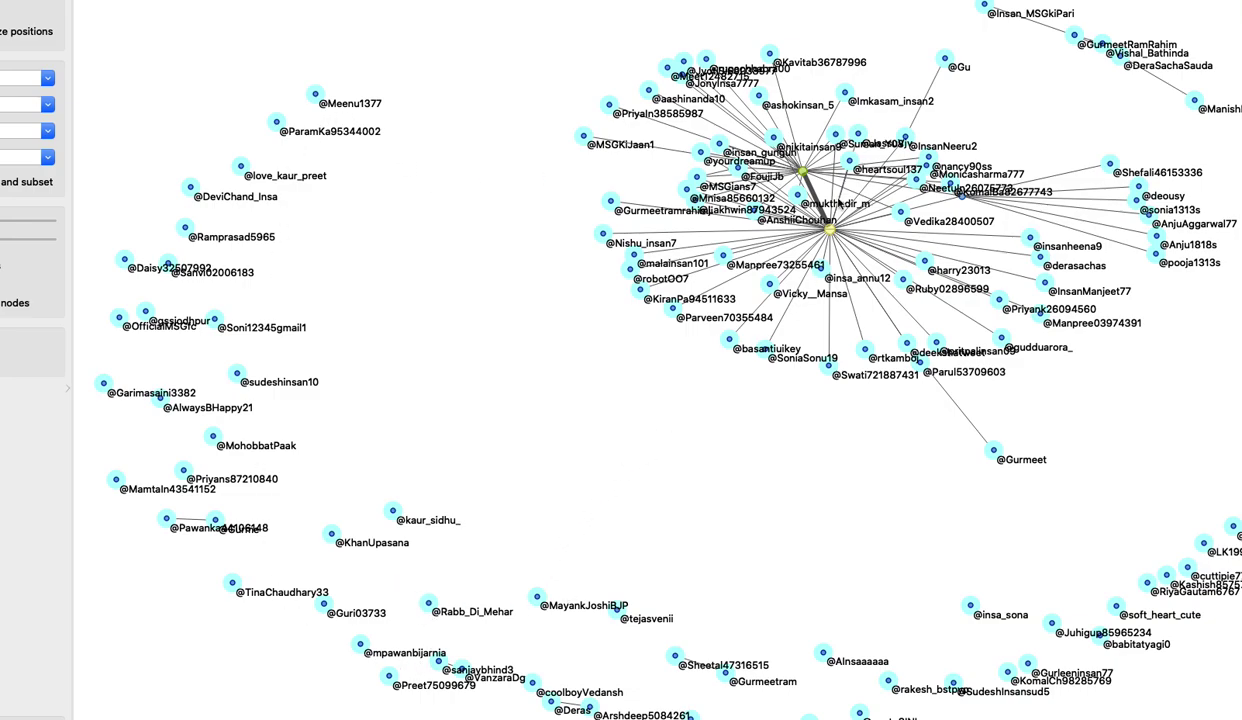
drag(790, 195, 955, 302)
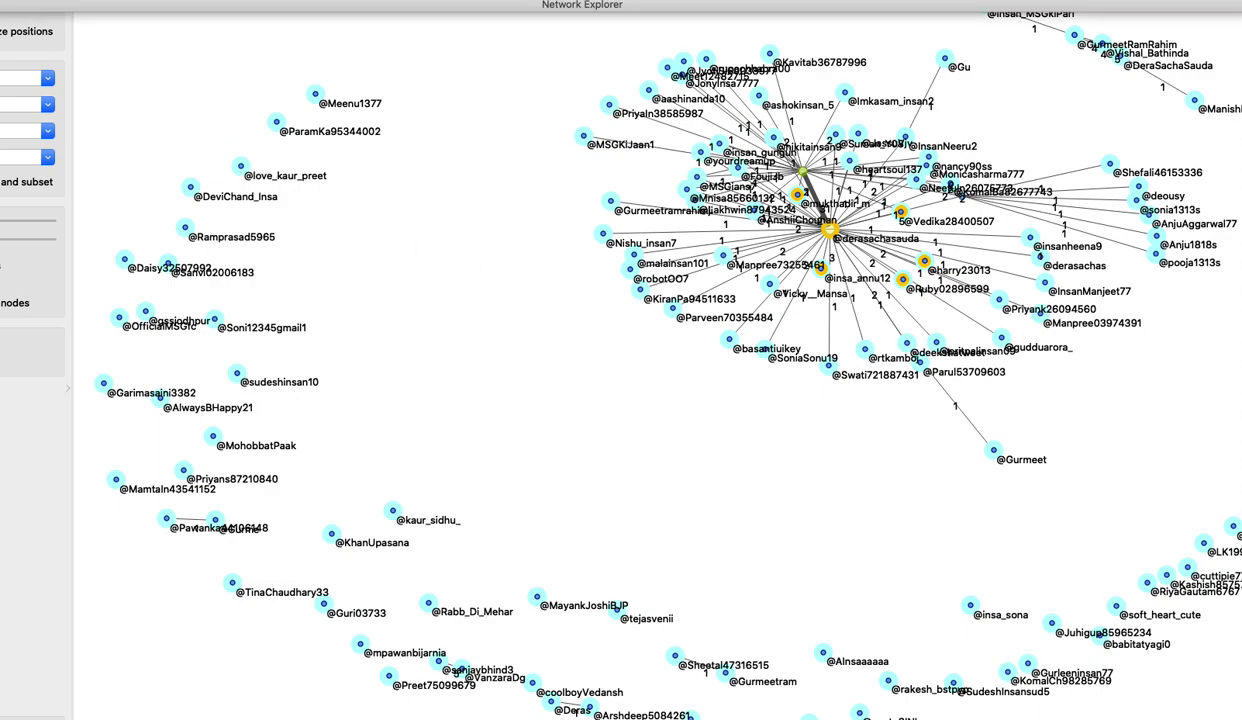
key(ctrl+super+f)
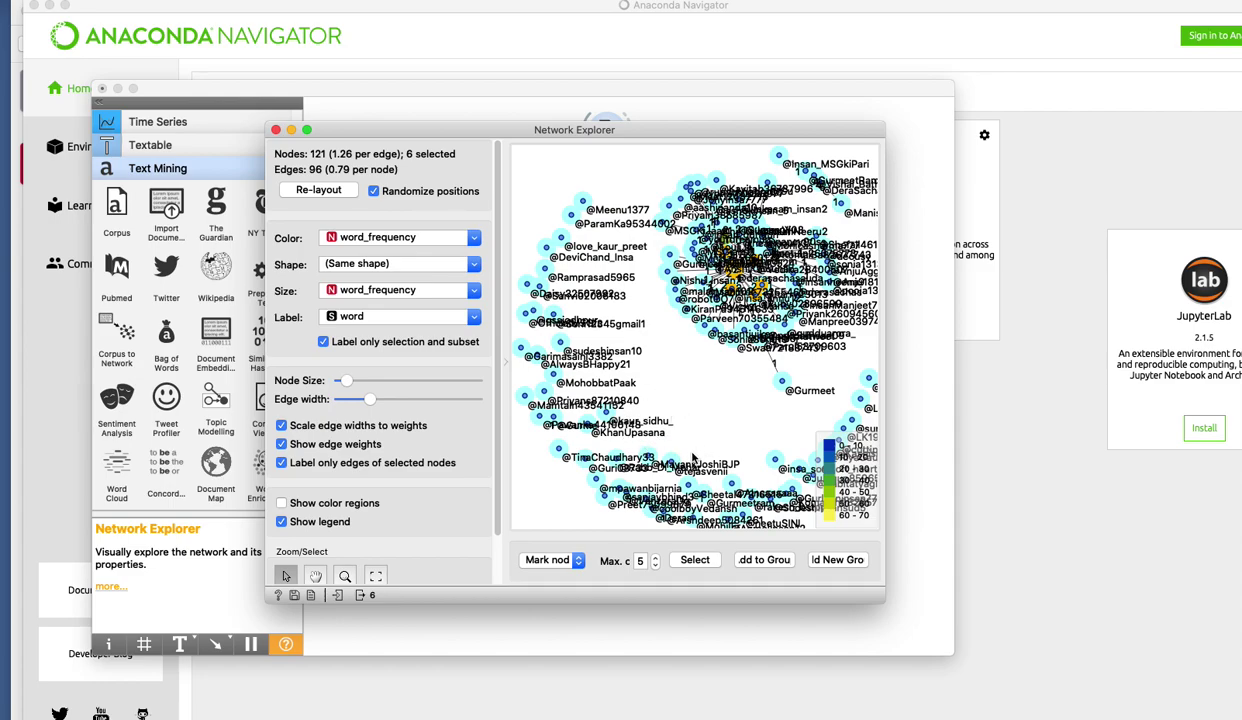
- Close the Network Explorer window
click(276, 131)
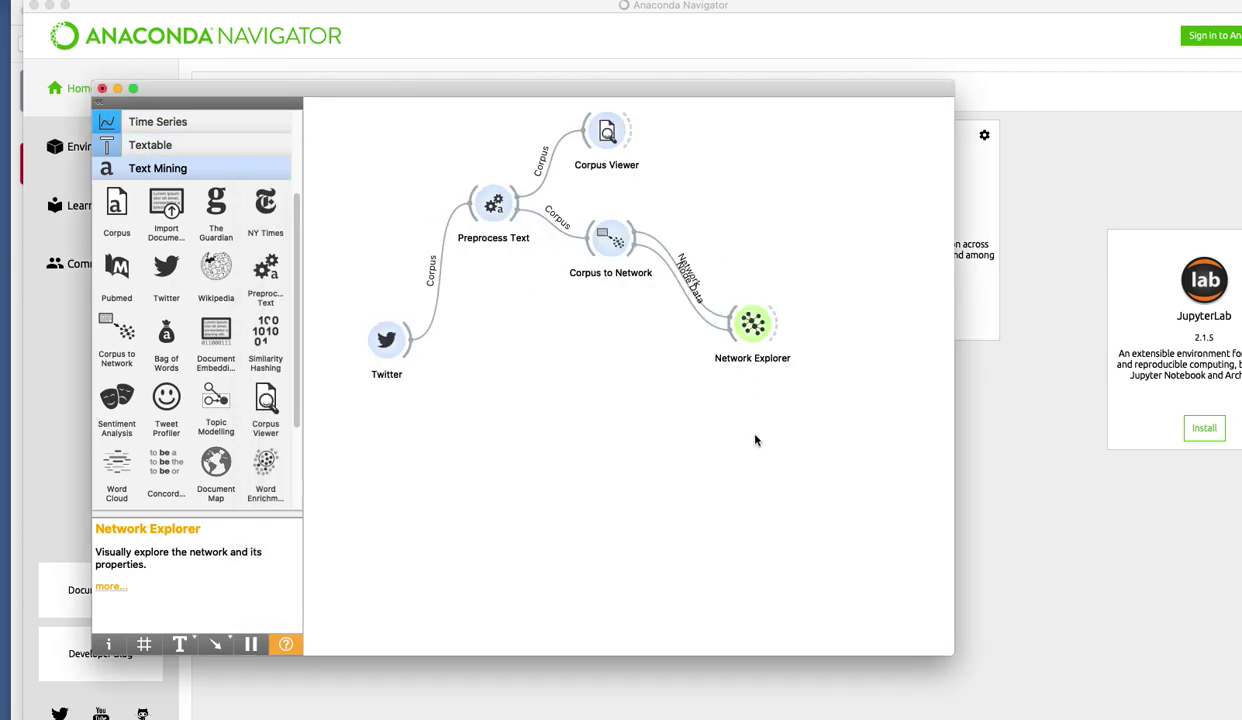